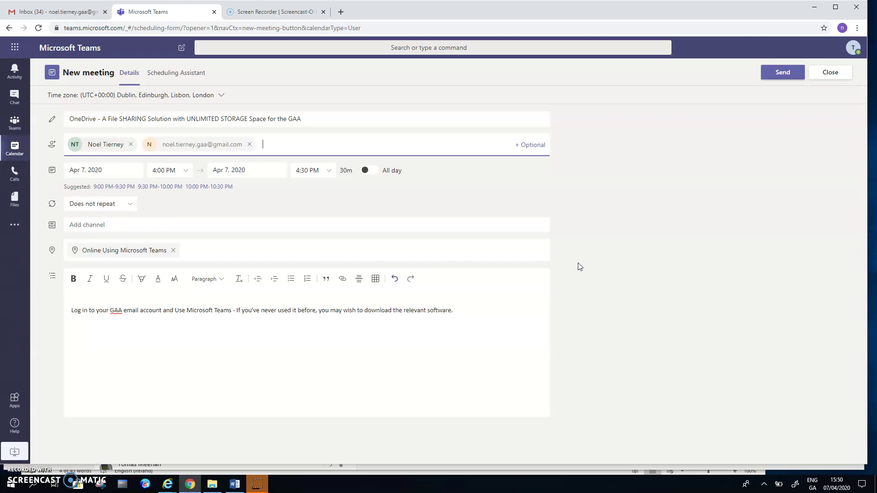
Set the new OneDrive meeting's start time to 3:30 PM on Apr 7, 2020 and send the invitation to the attendees.
left_click(574, 271)
left_click(188, 172)
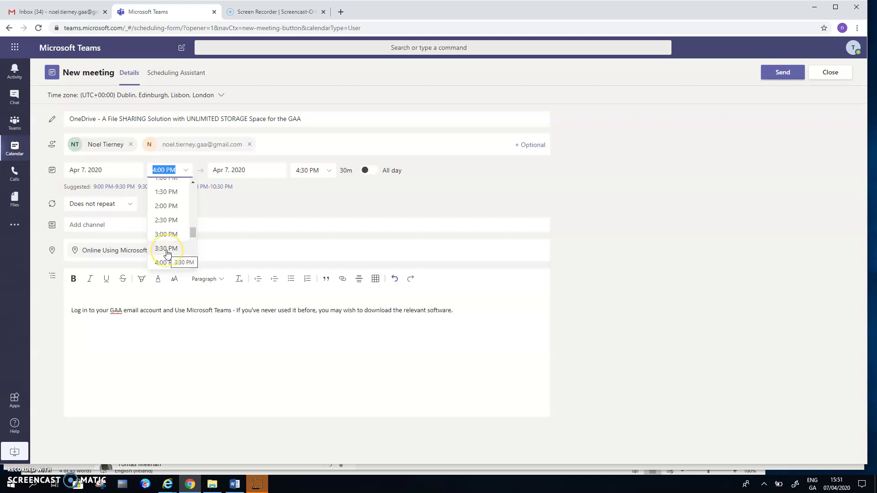
left_click(168, 251)
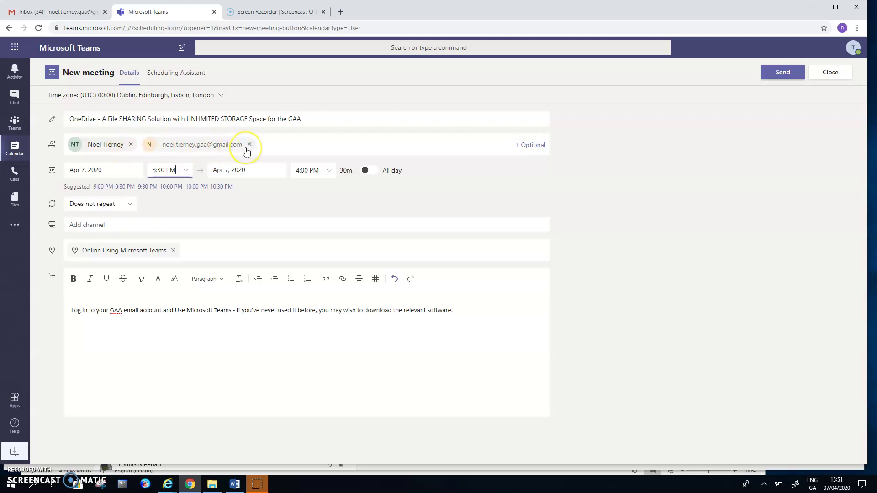
left_click(226, 150)
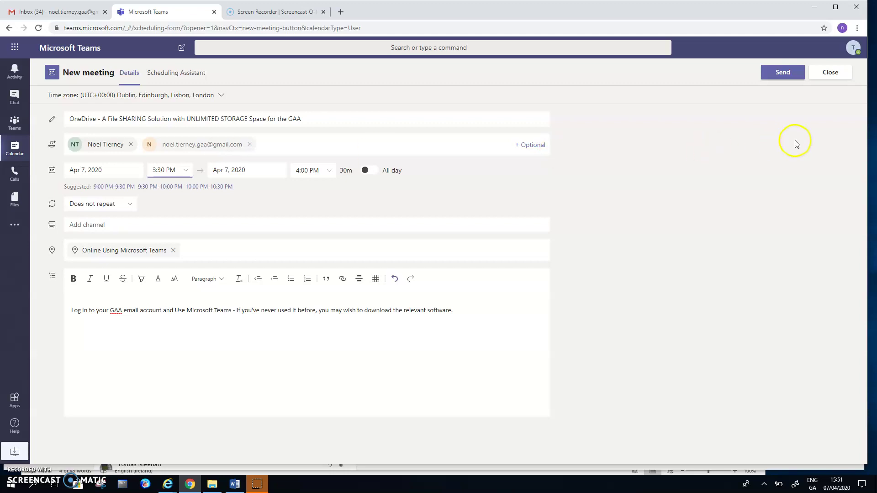
left_click(781, 75)
left_click(784, 73)
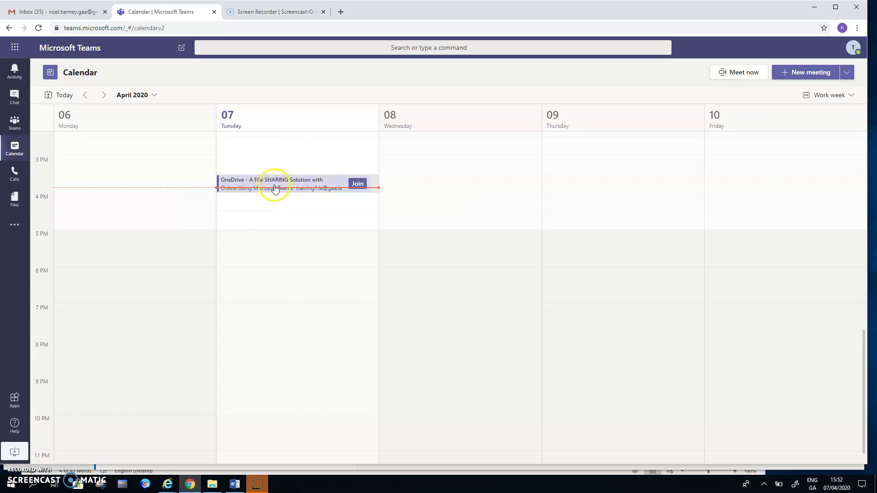
Switch to Gmail, open the new OneDrive file sharing invitation and respond Maybe.
left_click(56, 14)
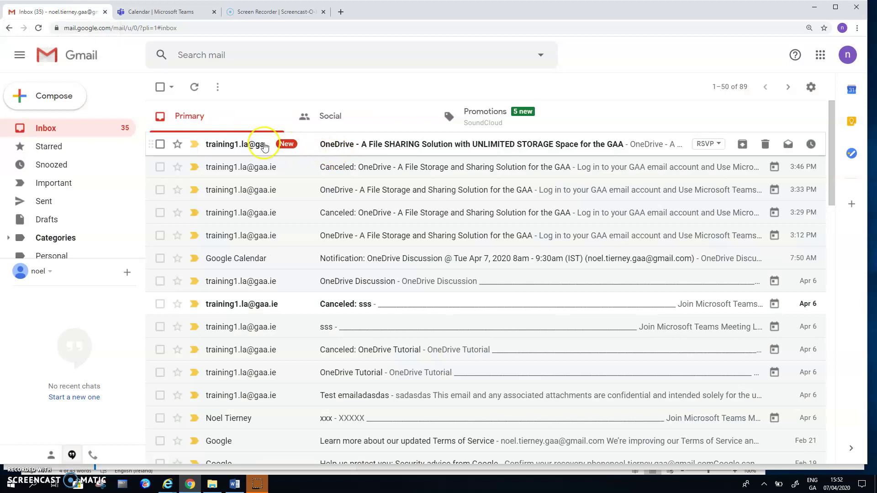
mouse_move(244, 146)
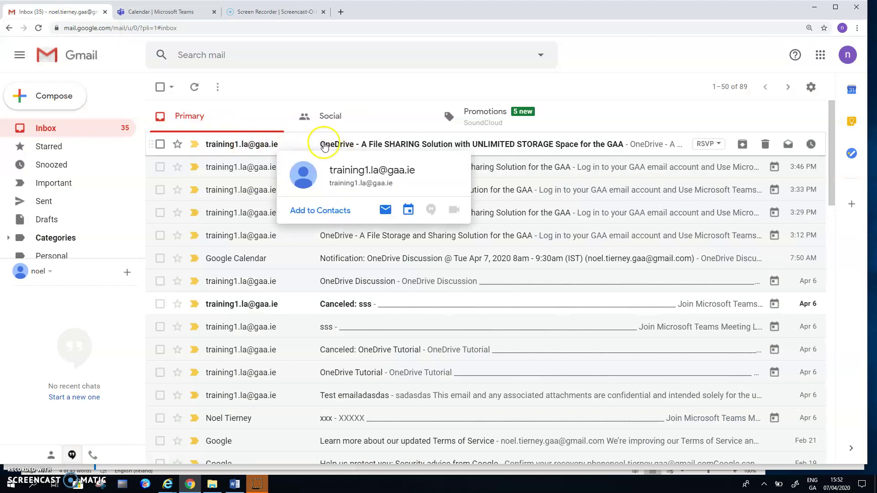
left_click(505, 145)
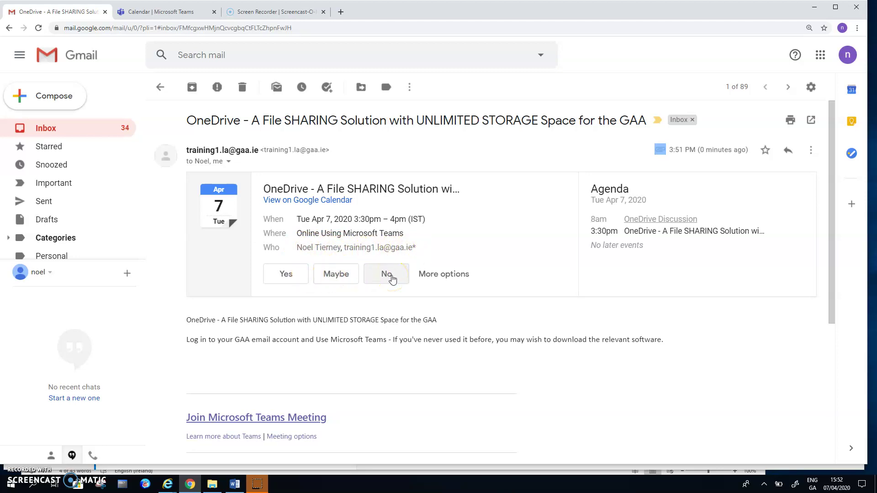
left_click(333, 275)
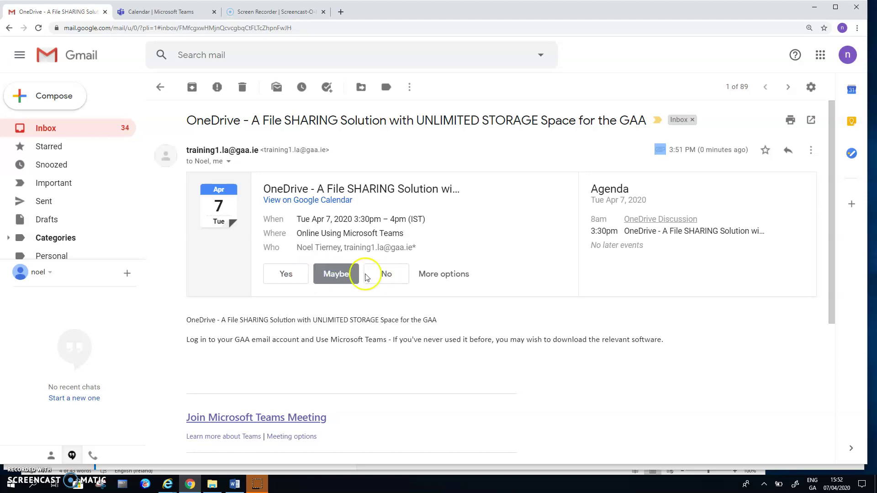
Send the note "Late Already -" with the Maybe response through Google Calendar and close the calendar page.
left_click(447, 276)
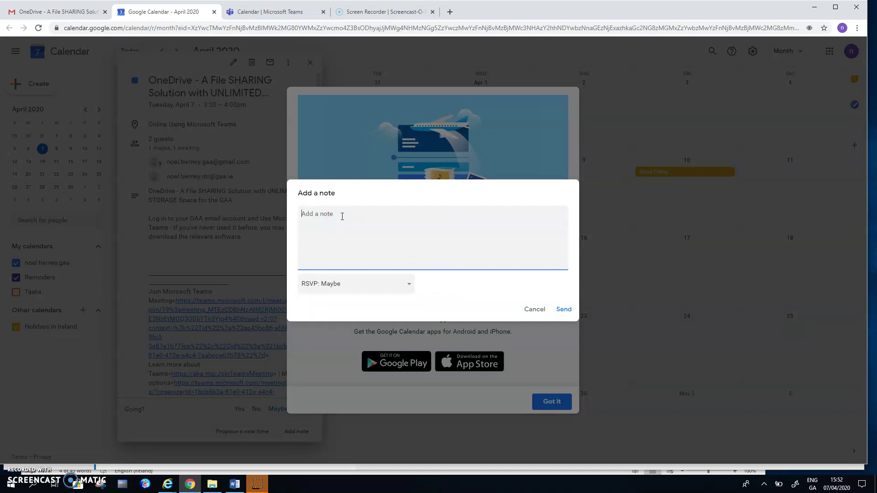
type("Late Already -")
left_click(564, 310)
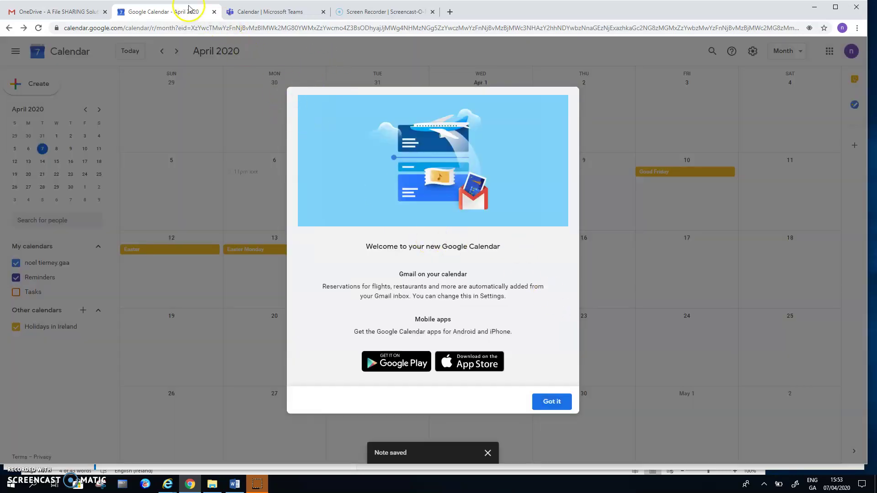
left_click(215, 12)
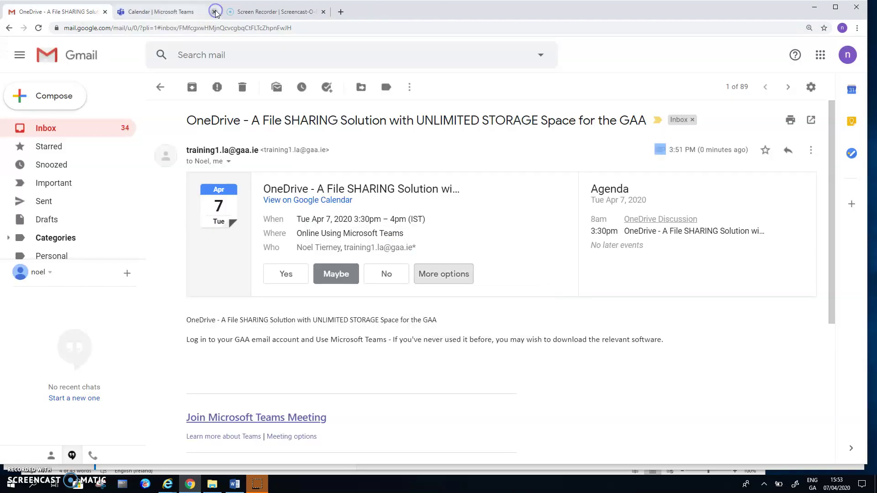
Switch to the Outlook inbox and accept the OneDrive meeting invitation with the message "Hope its good" to the organiser.
left_click(172, 15)
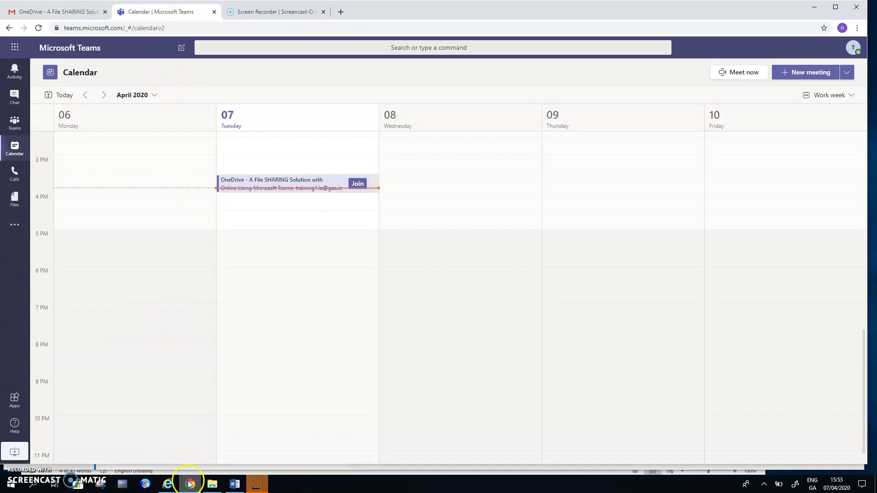
left_click(169, 489)
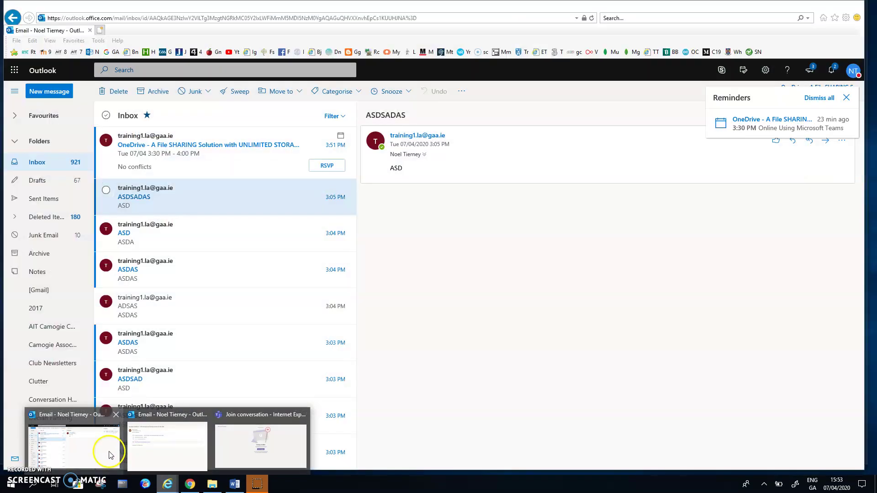
left_click(96, 450)
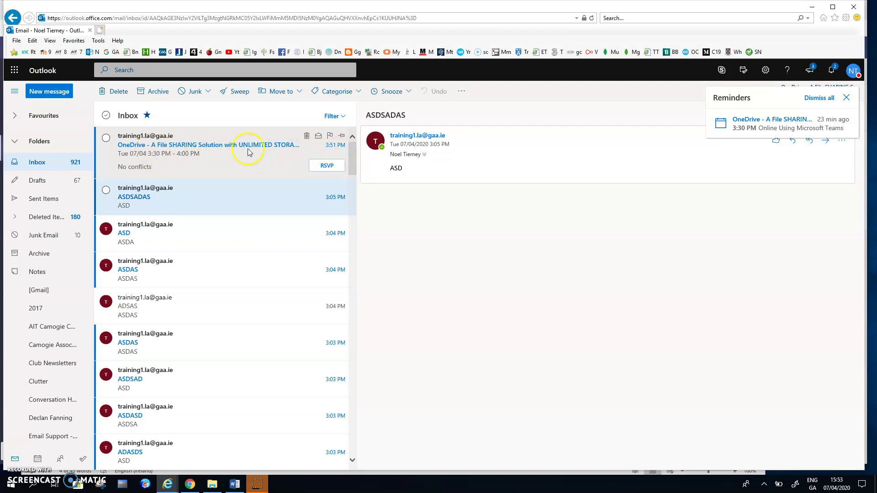
left_click(327, 166)
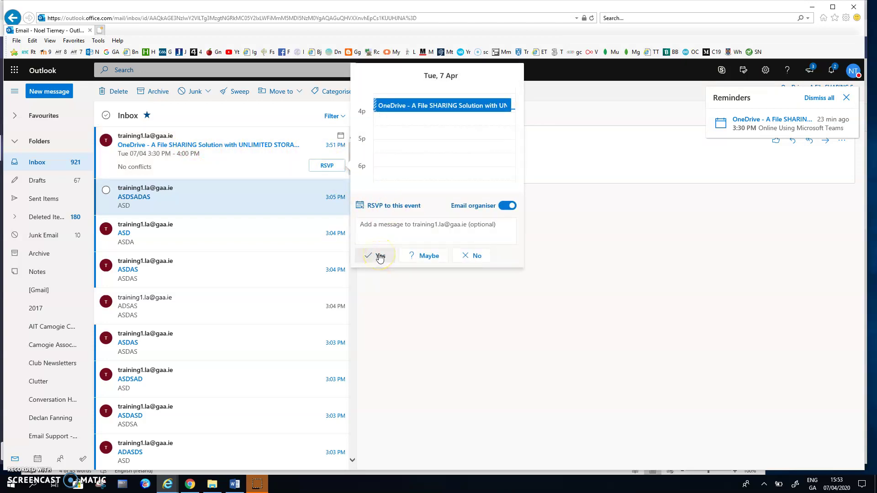
left_click(382, 228)
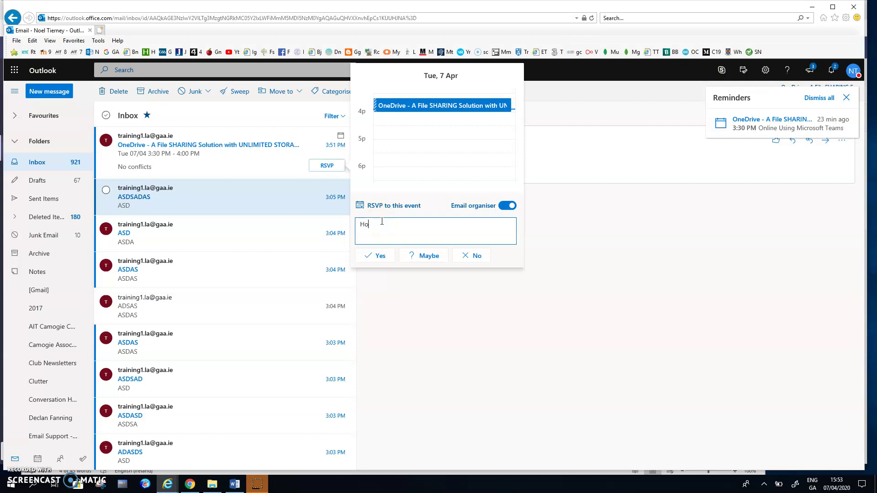
type("Hope its good")
left_click(379, 257)
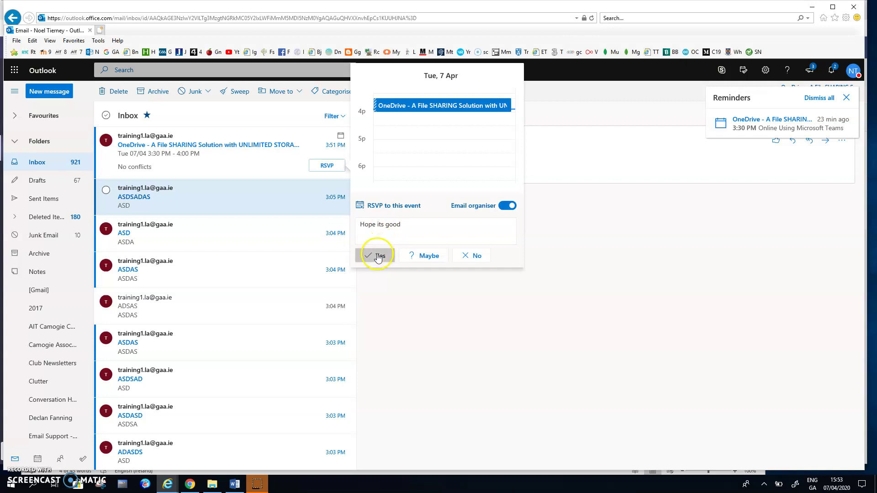
left_click(378, 256)
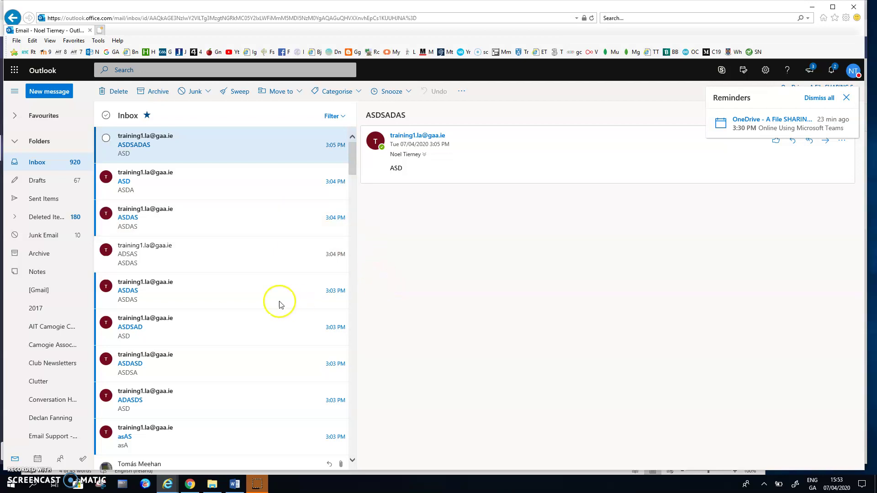
Return to the Teams calendar in Chrome, open the OneDrive meeting on Tuesday 7 April and bring up its meeting options.
mouse_move(284, 302)
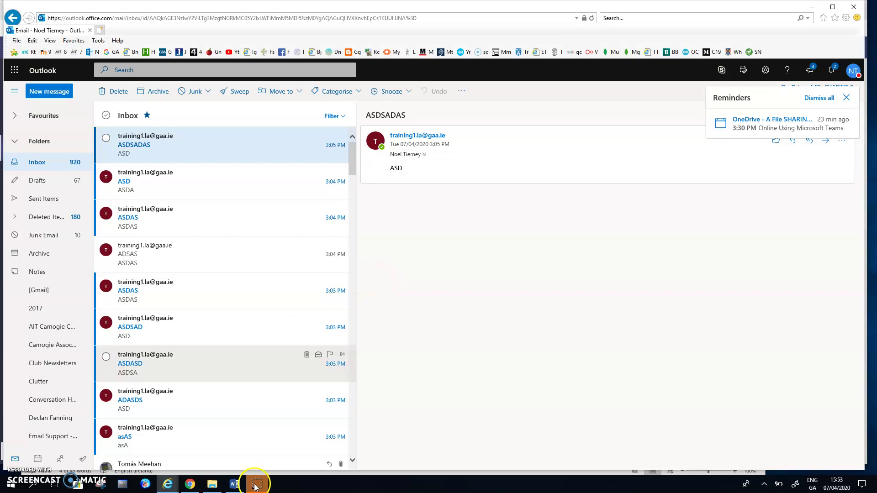
mouse_move(191, 488)
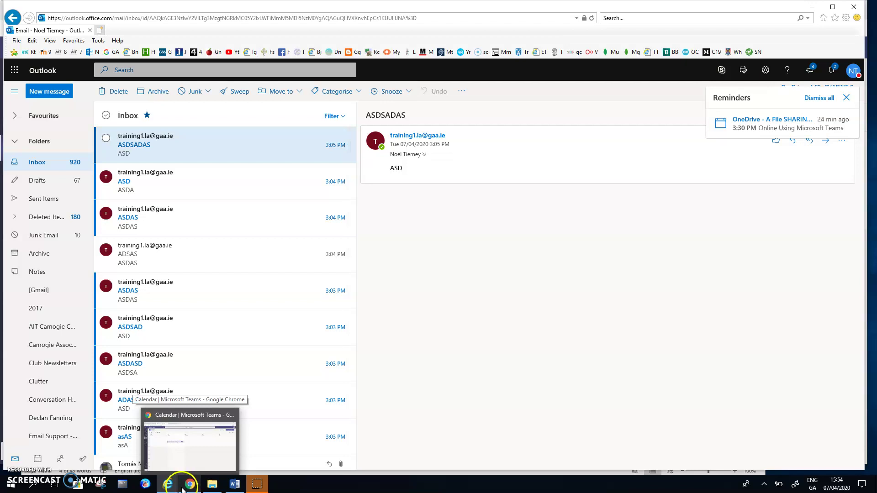
left_click(191, 488)
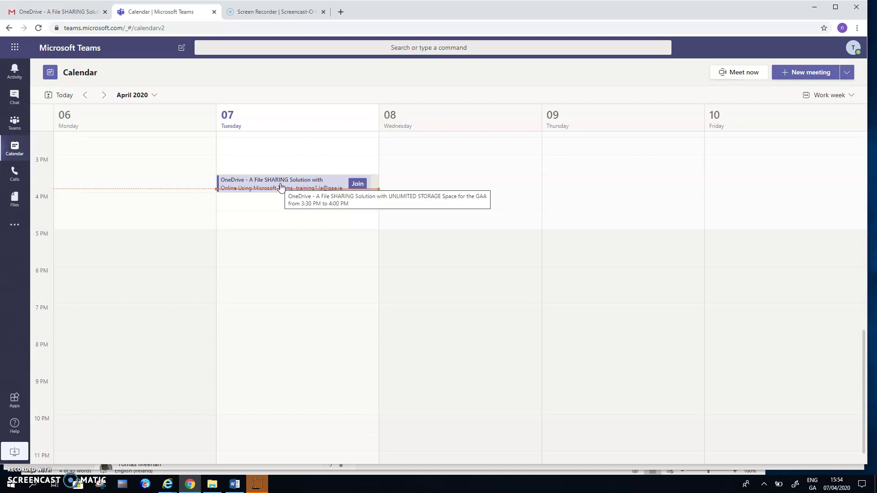
left_click(281, 187)
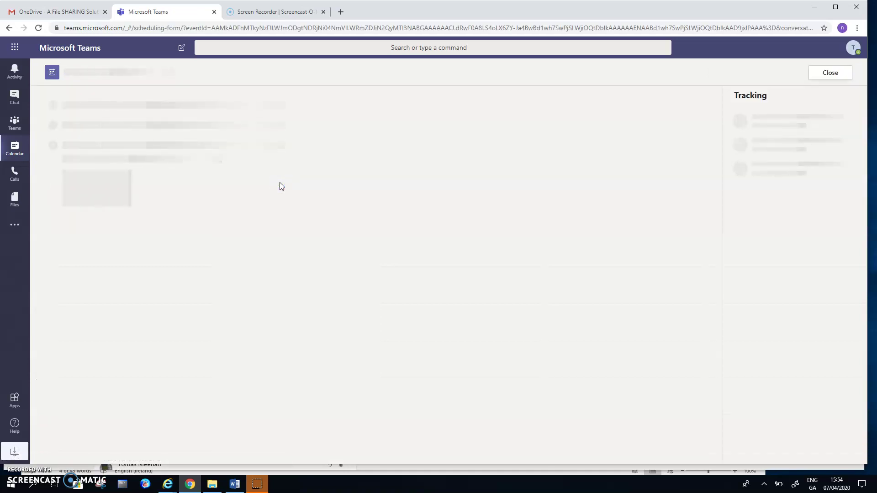
left_click(424, 186)
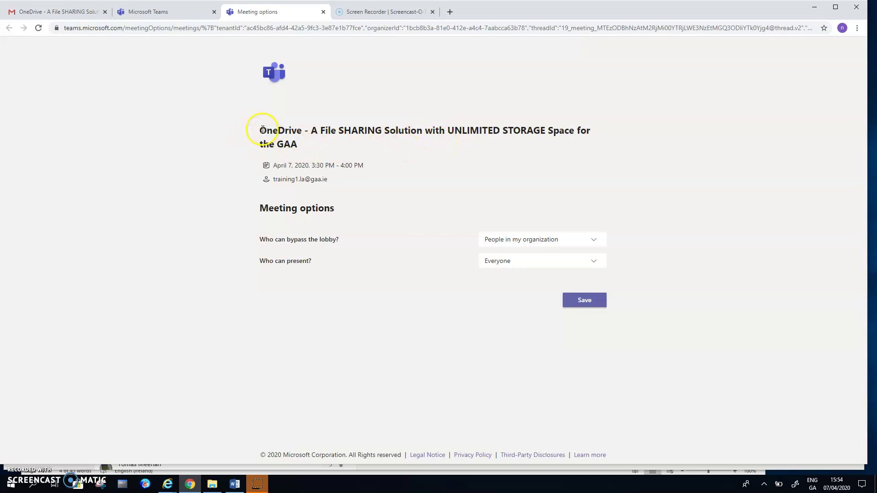
Review the meeting's title and organizer, and choose People in my organization for who can bypass the lobby.
left_click_drag(260, 132, 303, 143)
triple_click(343, 181)
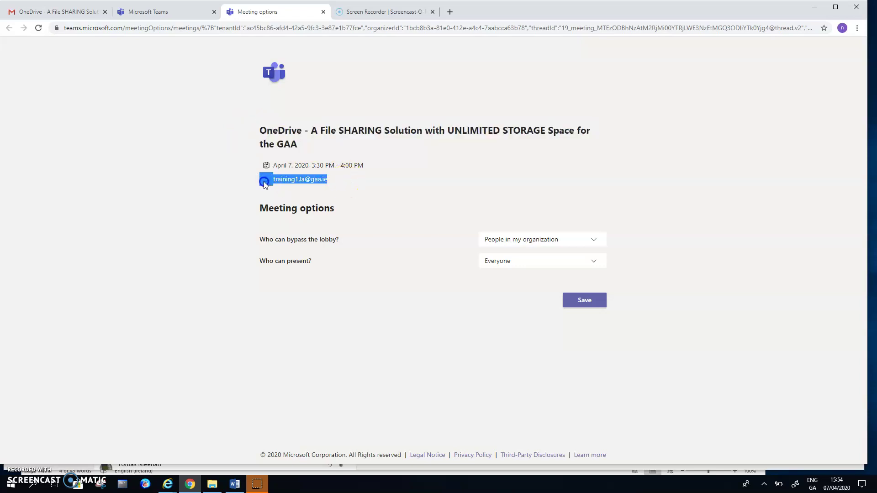
left_click(460, 190)
left_click(594, 241)
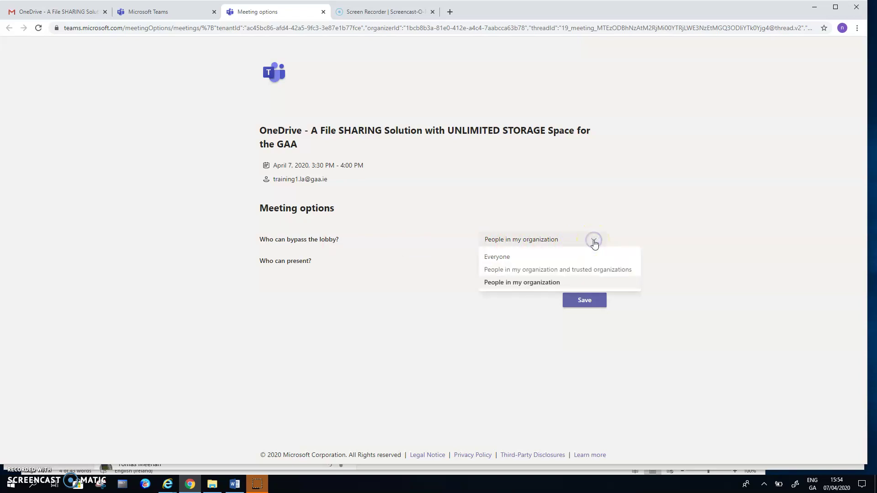
left_click(508, 283)
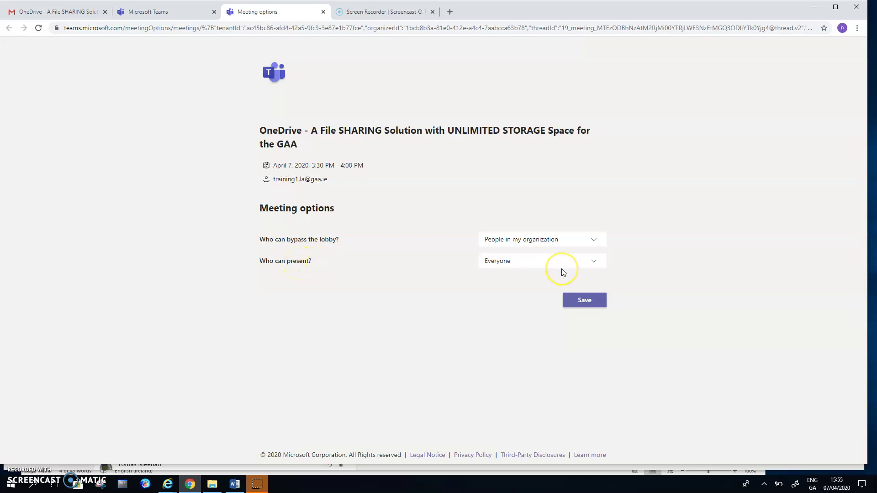
Limit presenting to Specific people, select the invited organization member as presenter, save the meeting options and close their page.
left_click(590, 266)
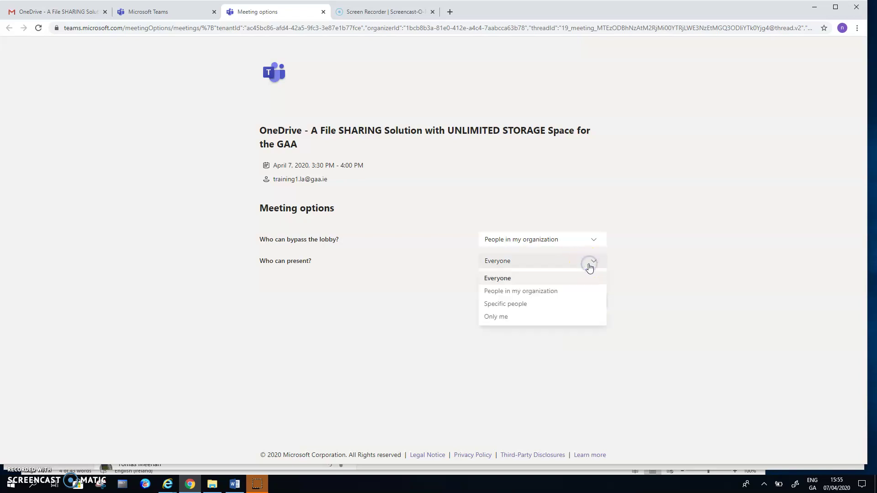
left_click(502, 305)
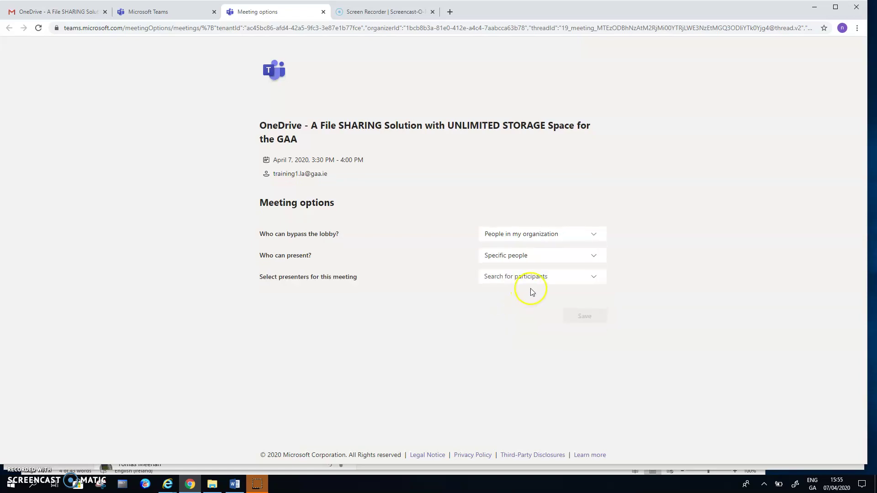
left_click(595, 279)
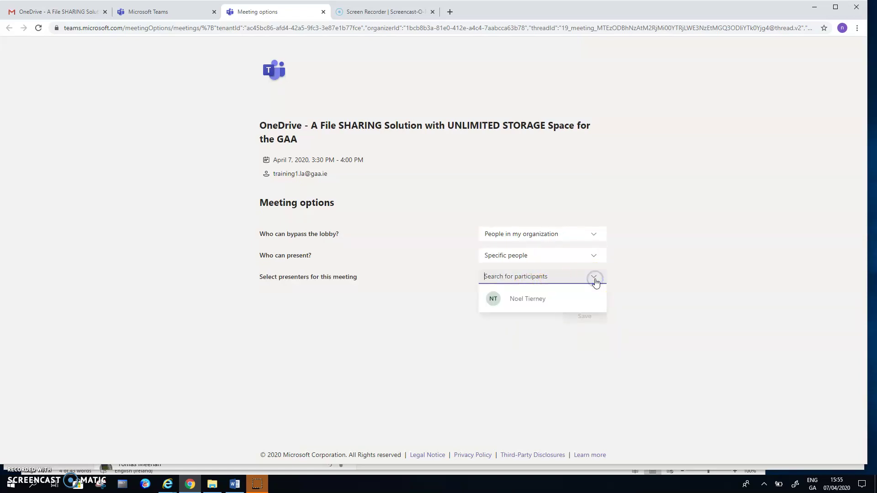
left_click(495, 302)
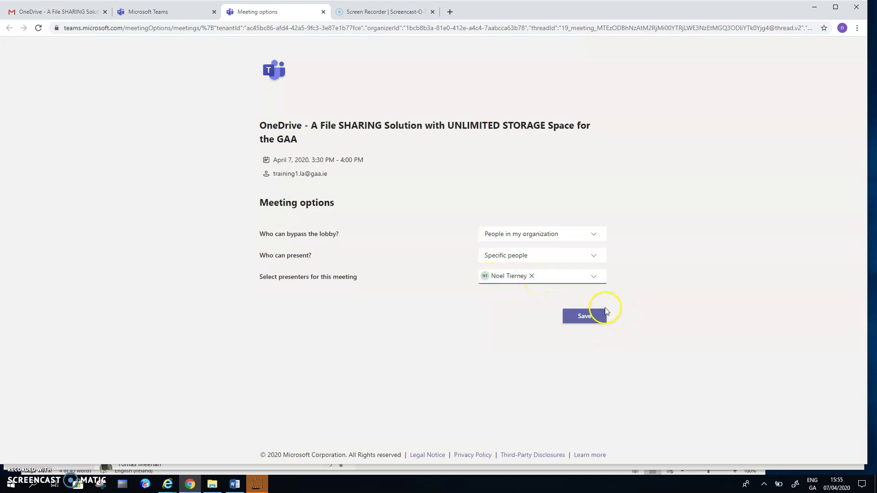
left_click(584, 319)
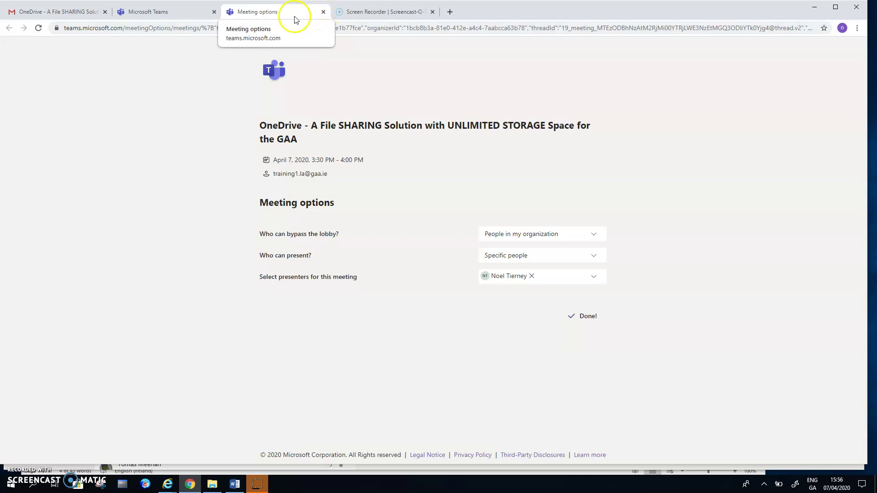
left_click(323, 12)
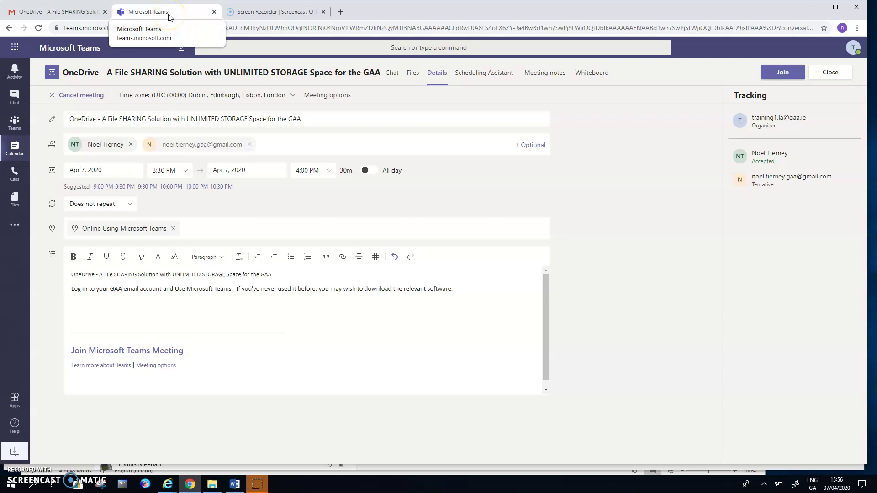
Check the OneDrive invitation in Gmail, return to the meeting's details in Teams and join it with camera and microphone on.
left_click(59, 16)
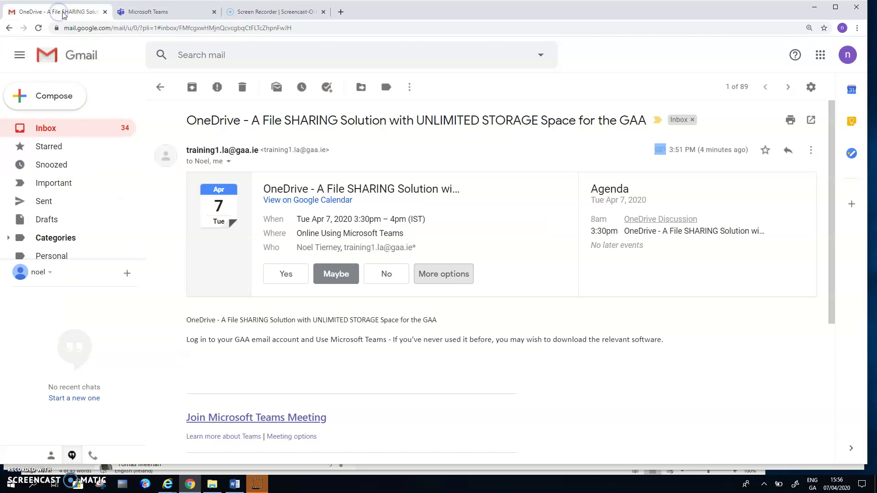
left_click(147, 13)
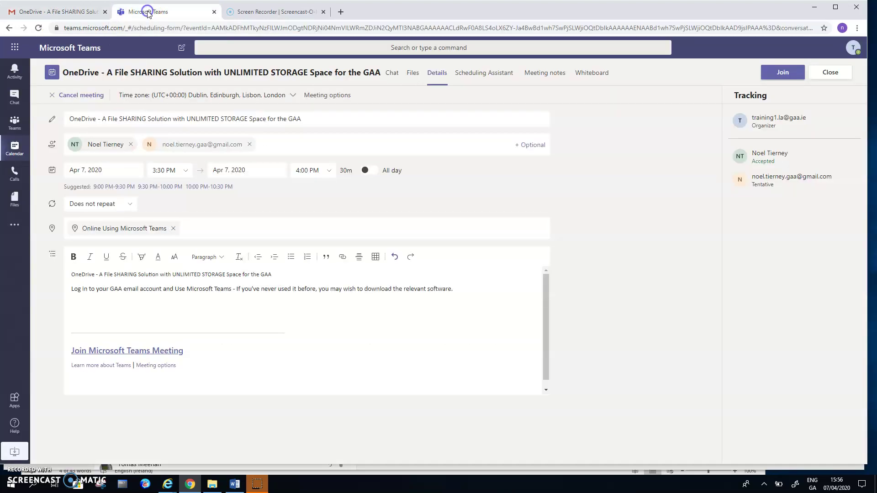
left_click(780, 75)
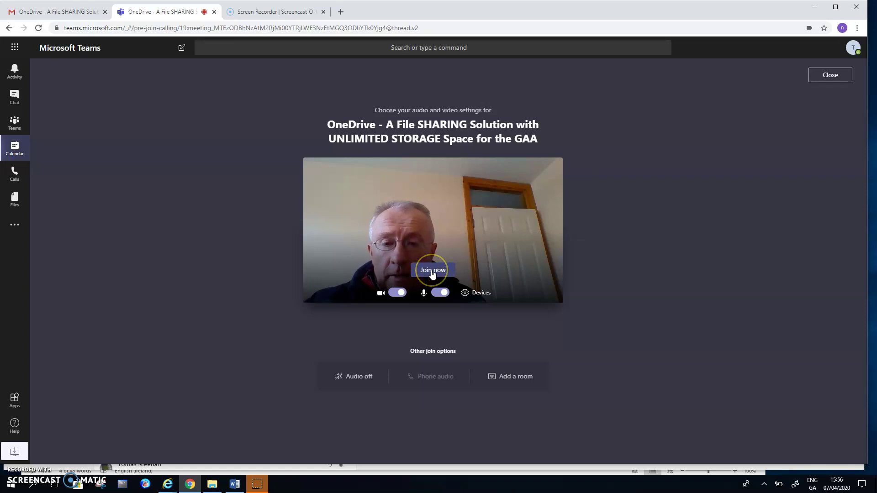
left_click(433, 272)
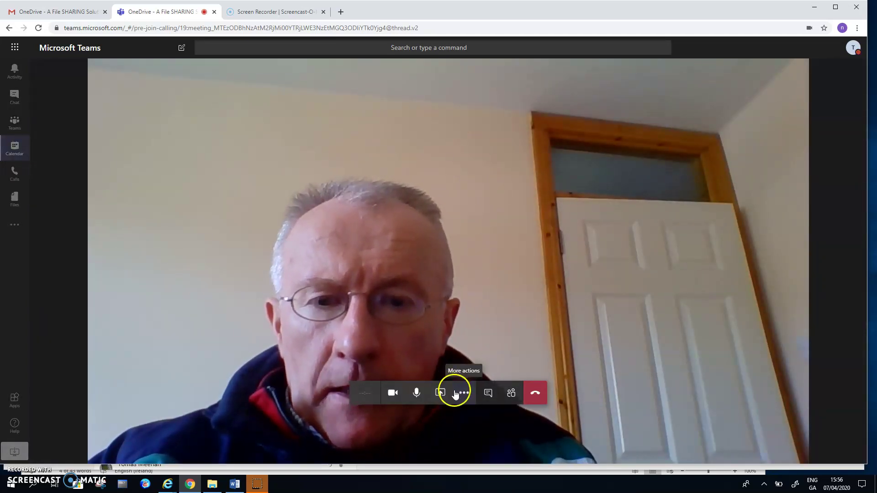
Show the meeting's participants and review who is currently in the meeting and who else is invited.
left_click(512, 395)
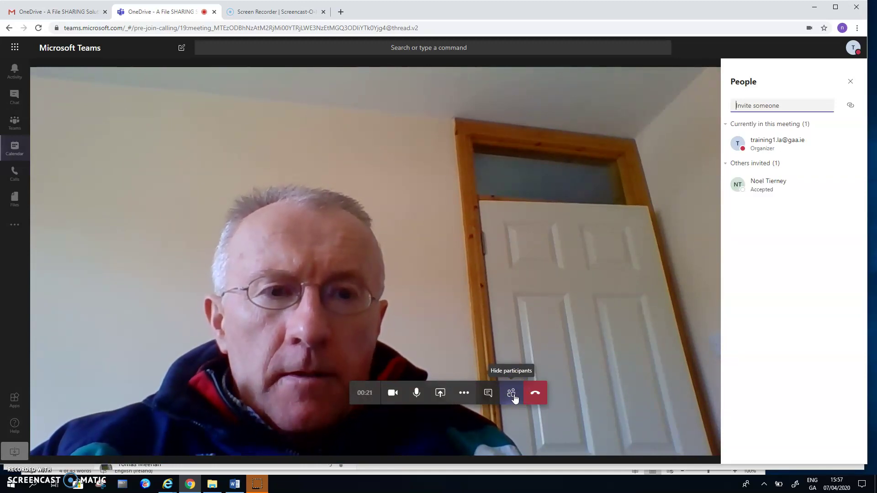
left_click(823, 240)
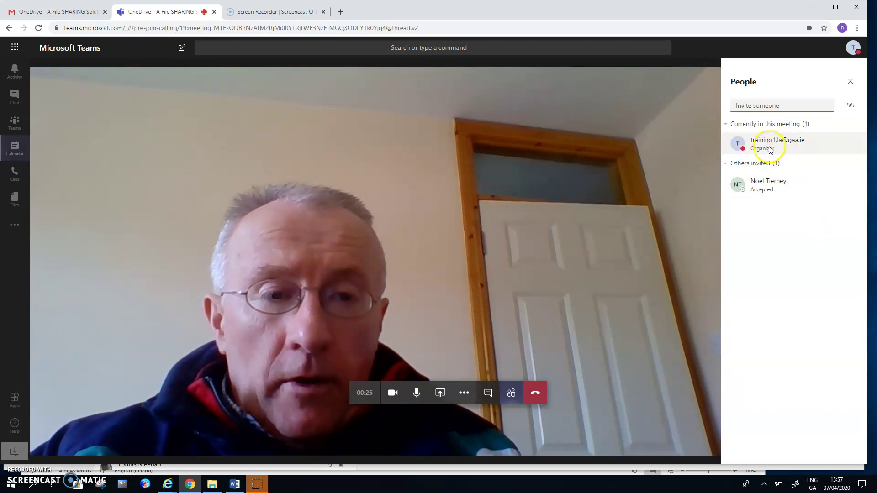
mouse_move(766, 195)
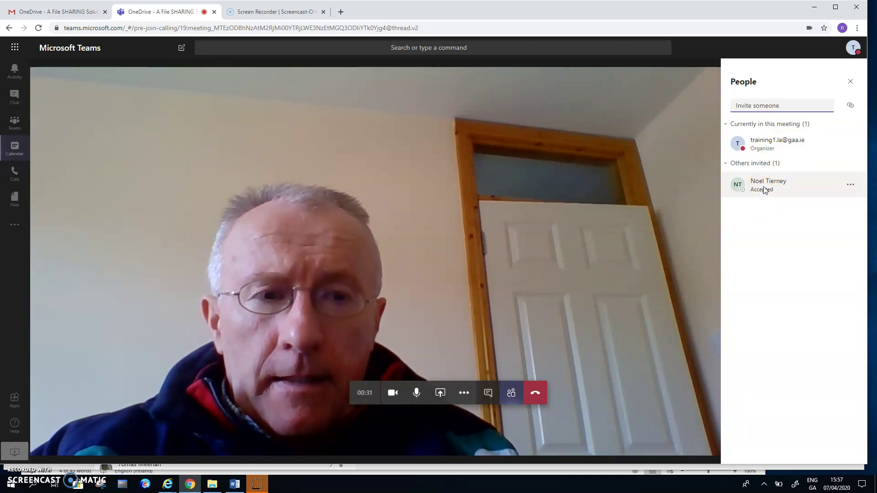
left_click(763, 191)
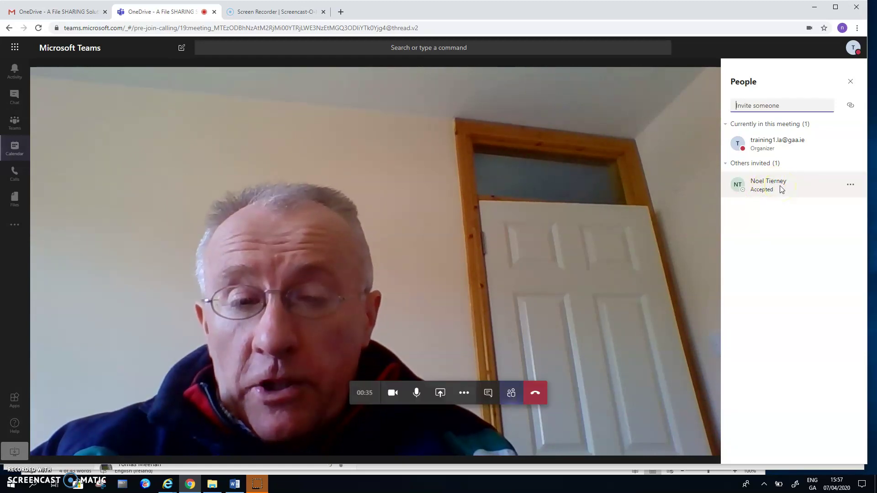
left_click(782, 189)
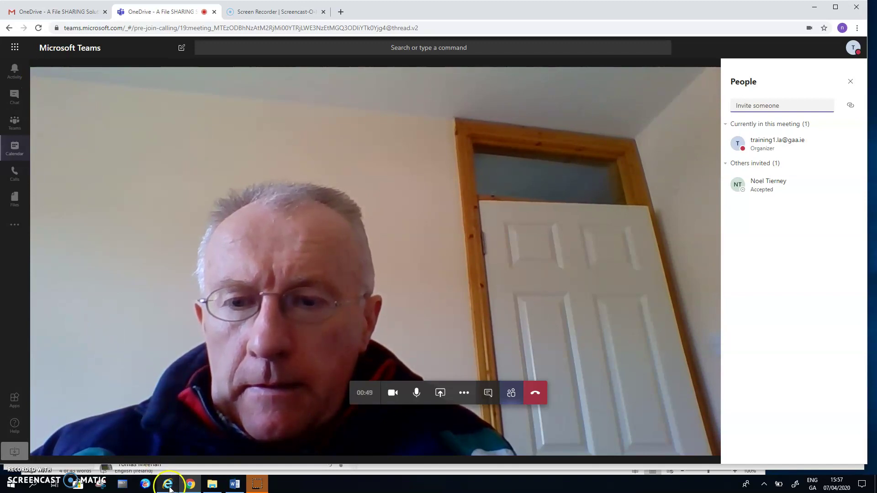
Switch to Outlook in Internet Explorer, open the OneDrive meeting from its reminder, examine the join links and put the event window away.
mouse_move(169, 488)
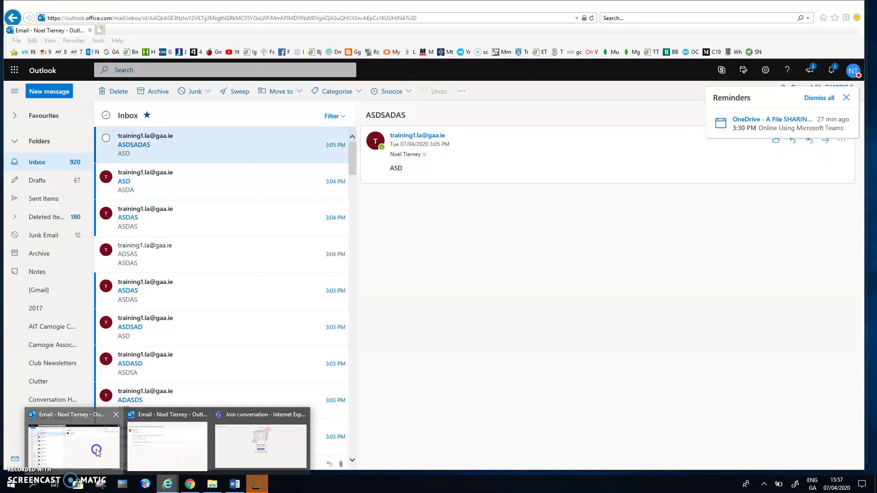
left_click(97, 452)
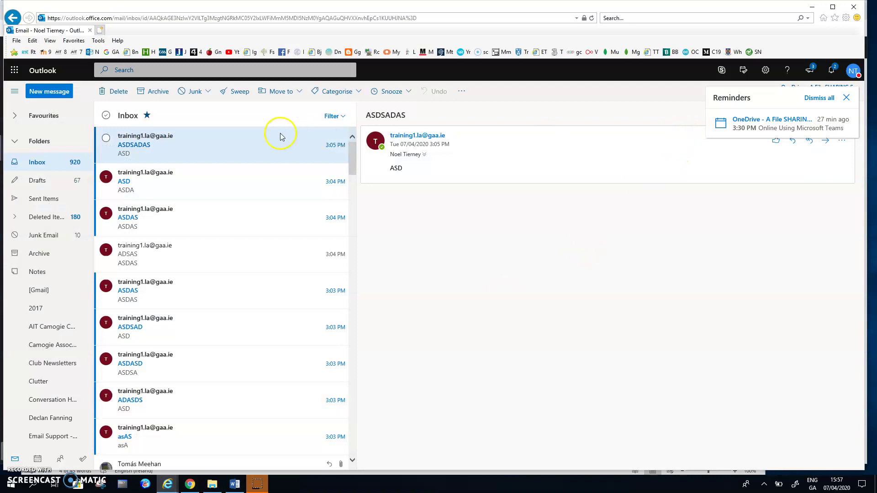
mouse_move(753, 122)
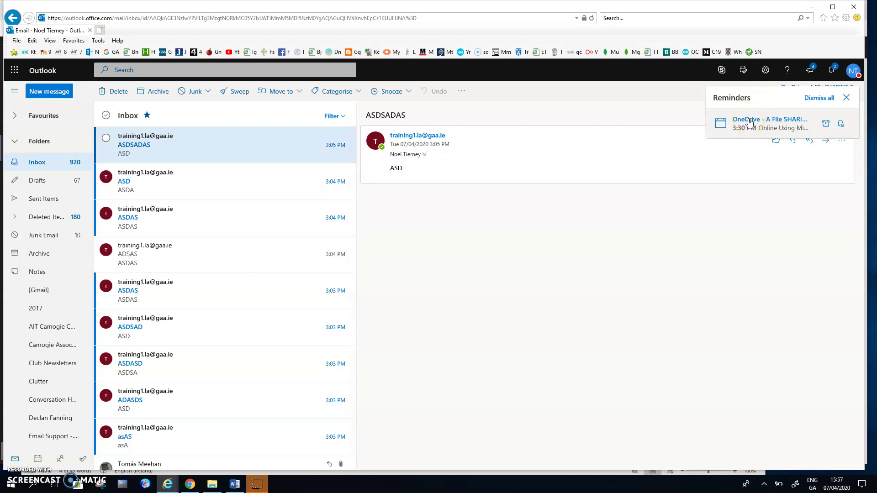
left_click(750, 121)
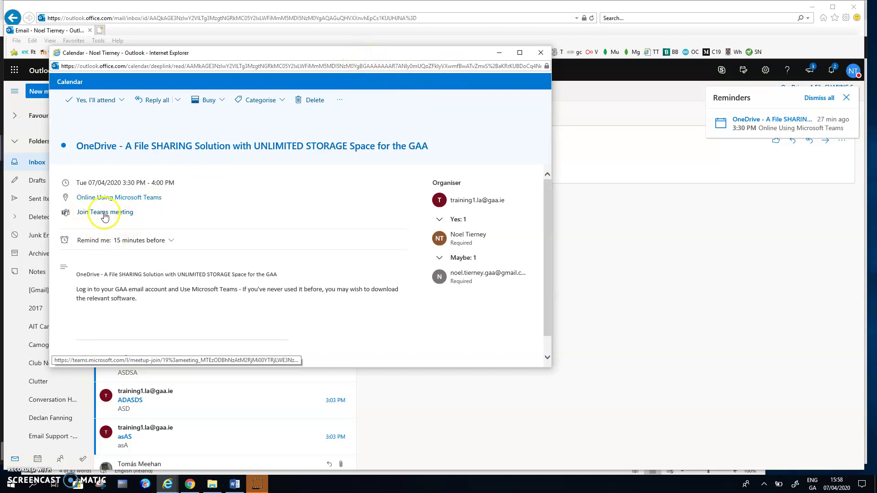
mouse_move(748, 124)
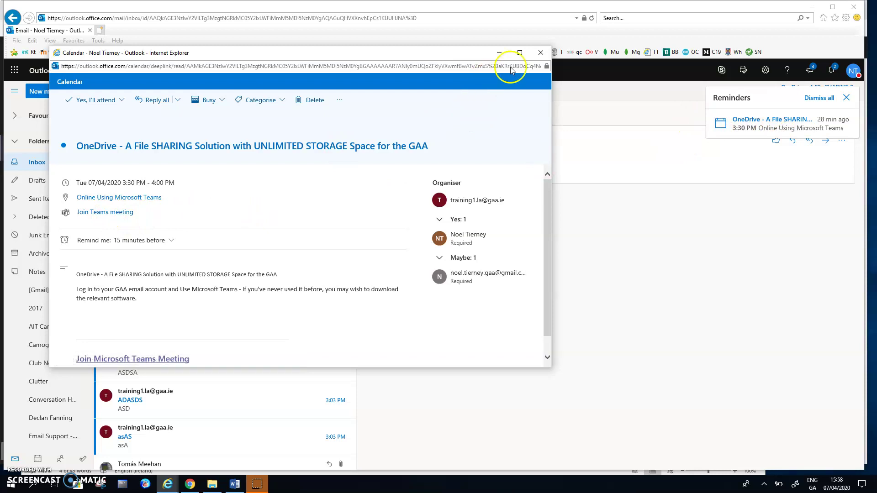
left_click(497, 53)
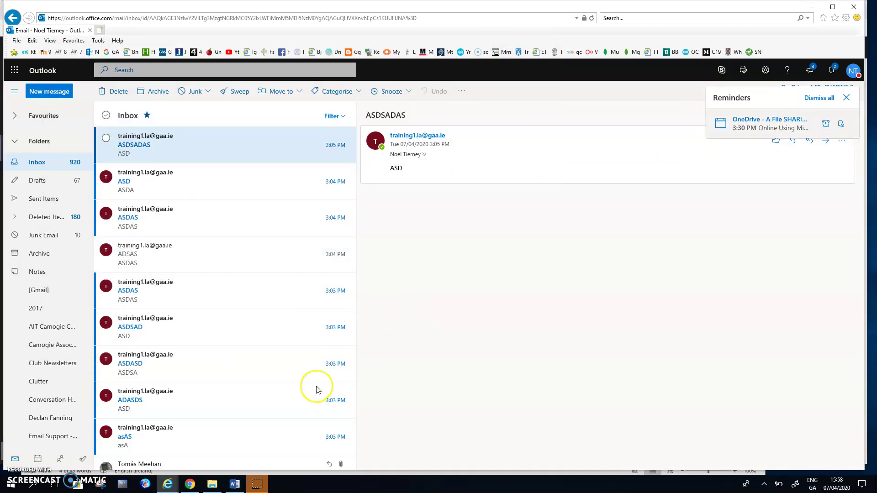
Return to Chrome, open the meeting's join link from the Gmail invitation, and check the participants in the ongoing call.
left_click(190, 485)
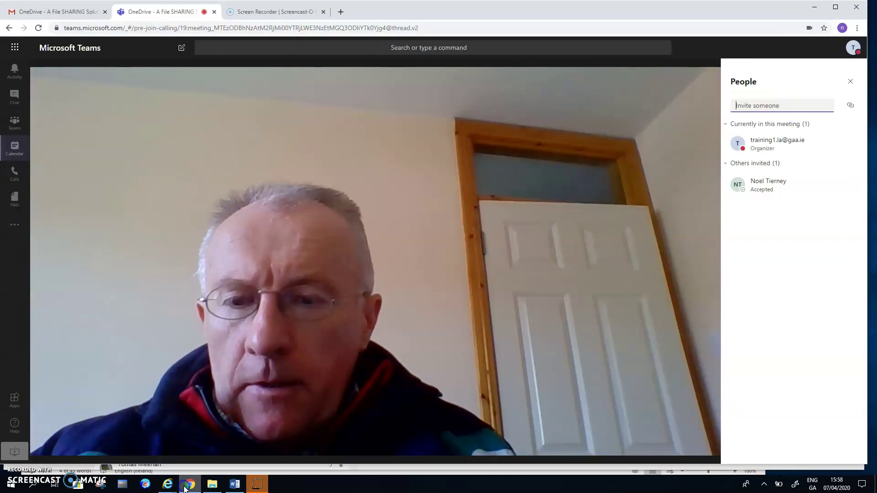
left_click(47, 13)
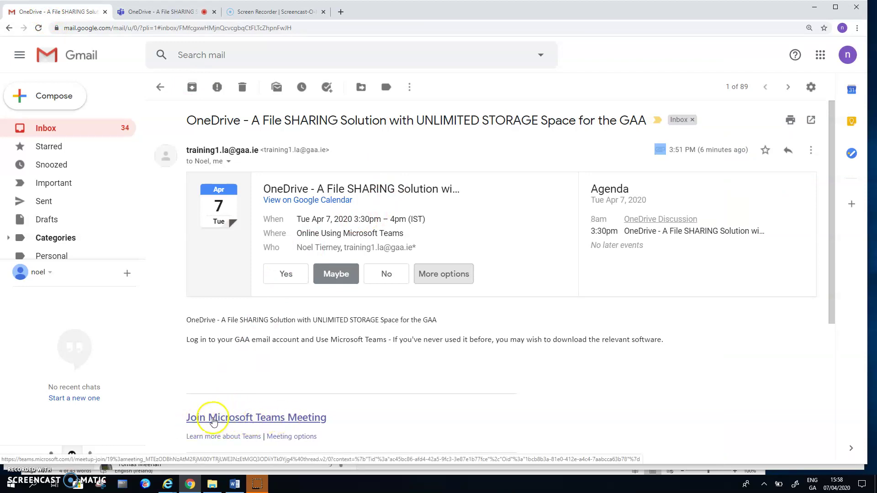
left_click(258, 418)
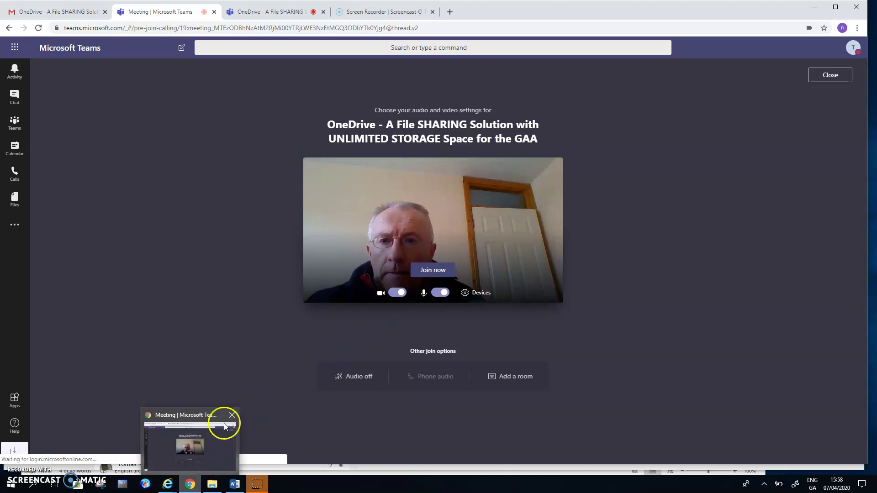
left_click(269, 13)
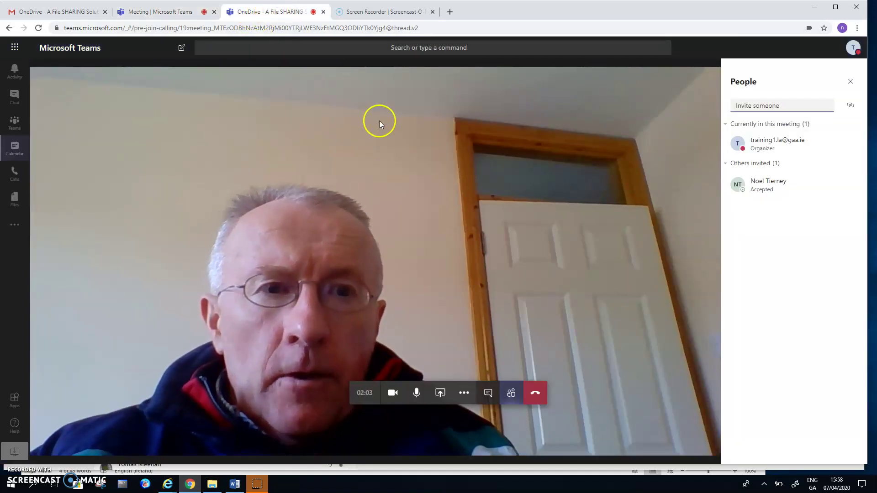
mouse_move(768, 157)
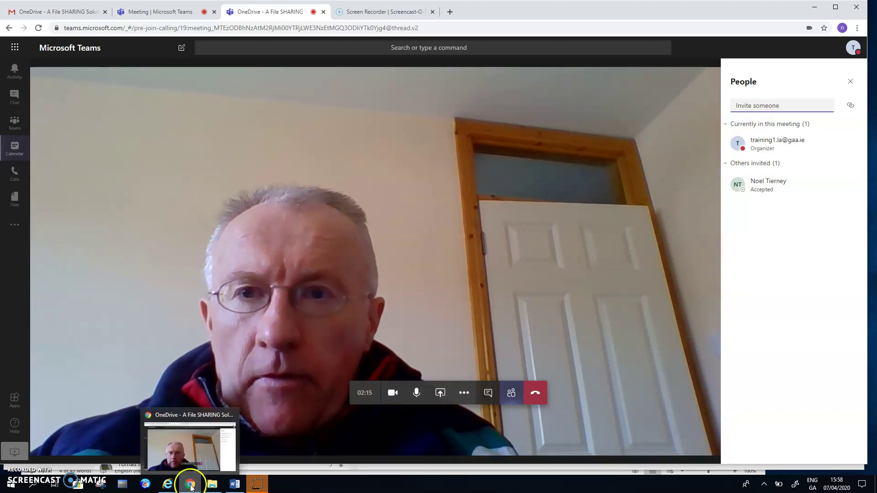
Return to the join page opened from the Gmail invitation and join the OneDrive meeting with the microphone muted.
left_click(64, 12)
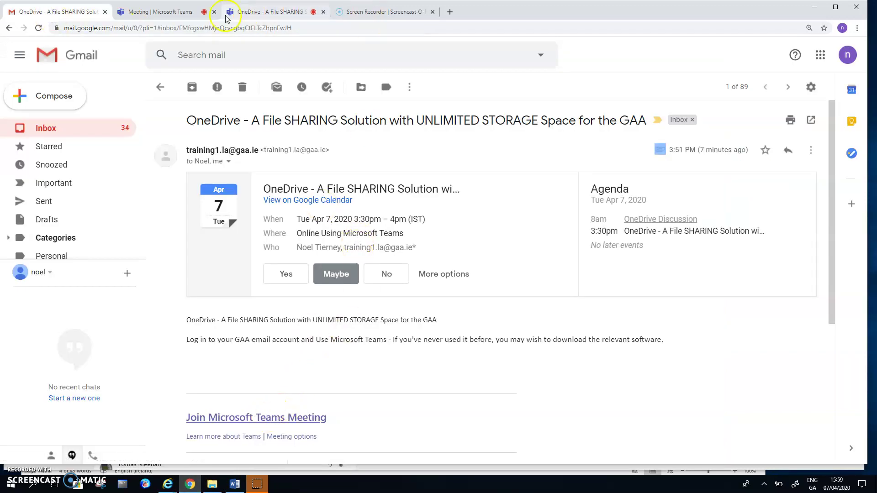
left_click(166, 12)
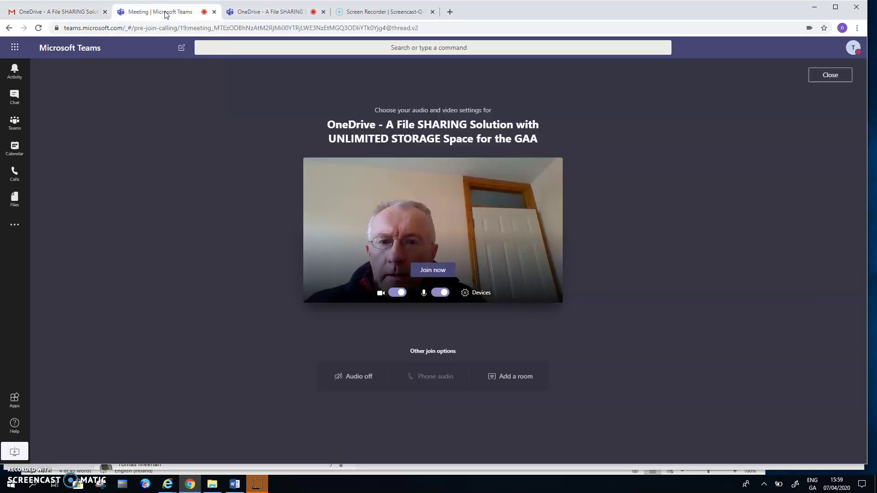
left_click(433, 272)
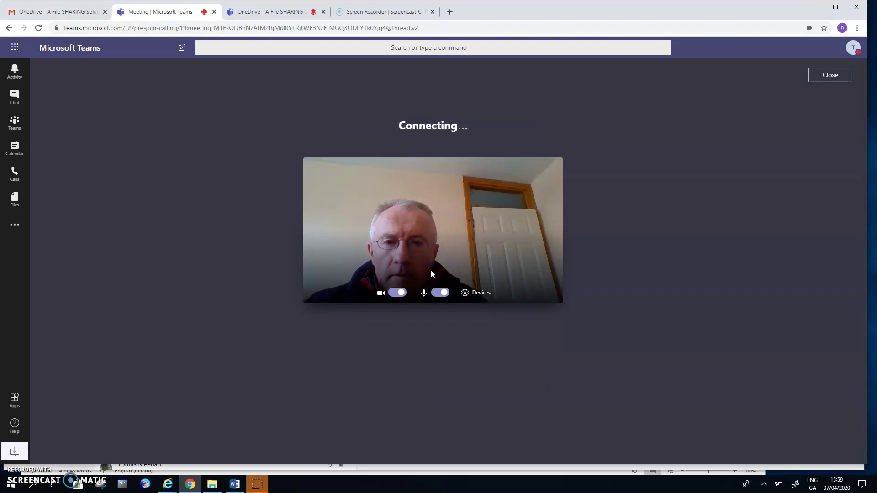
left_click(425, 294)
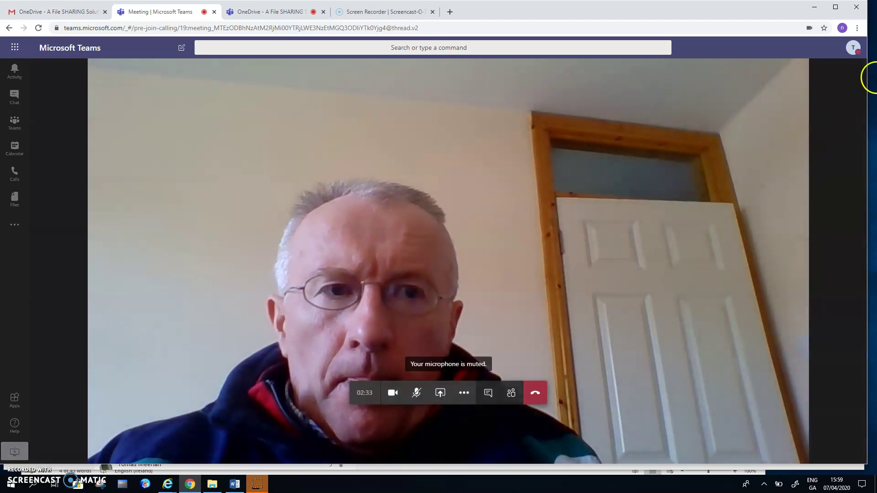
Go back to the original call showing the participants, unmute the microphone and mute it again.
left_click(278, 13)
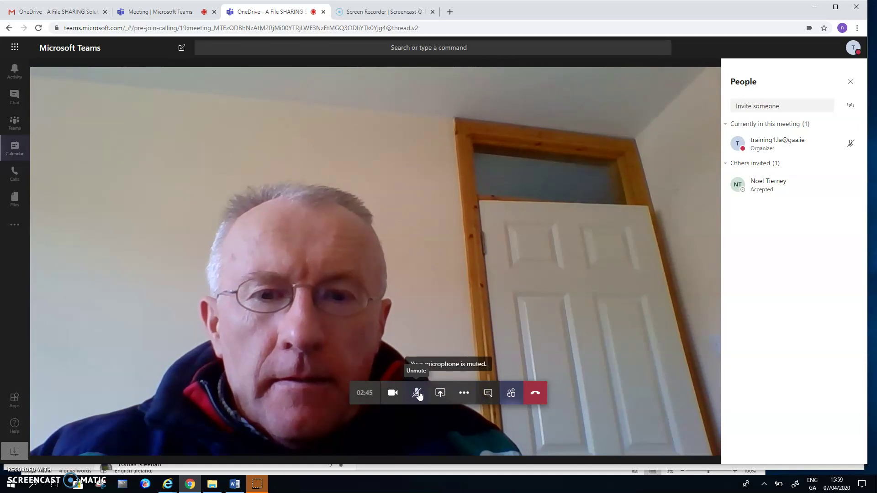
left_click(438, 349)
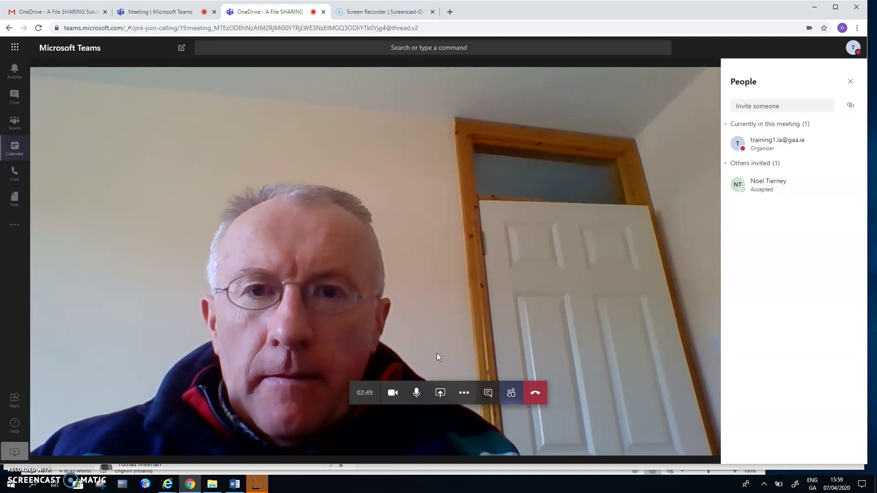
left_click(417, 393)
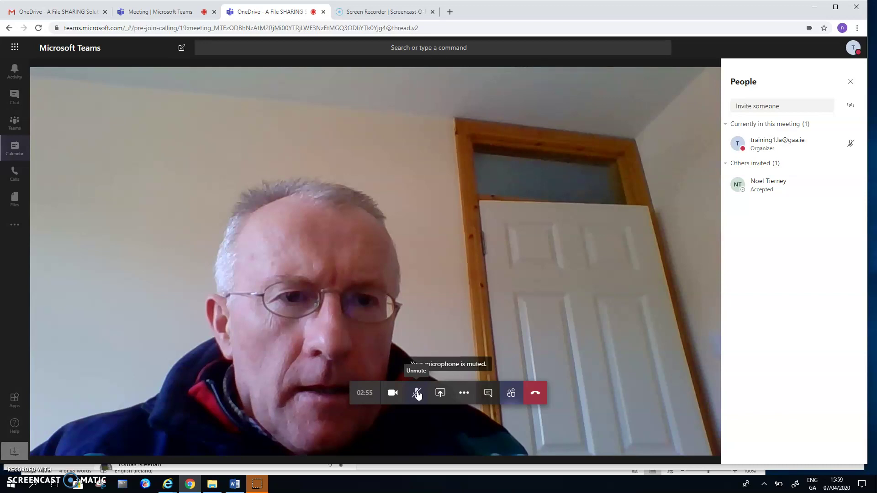
left_click(423, 394)
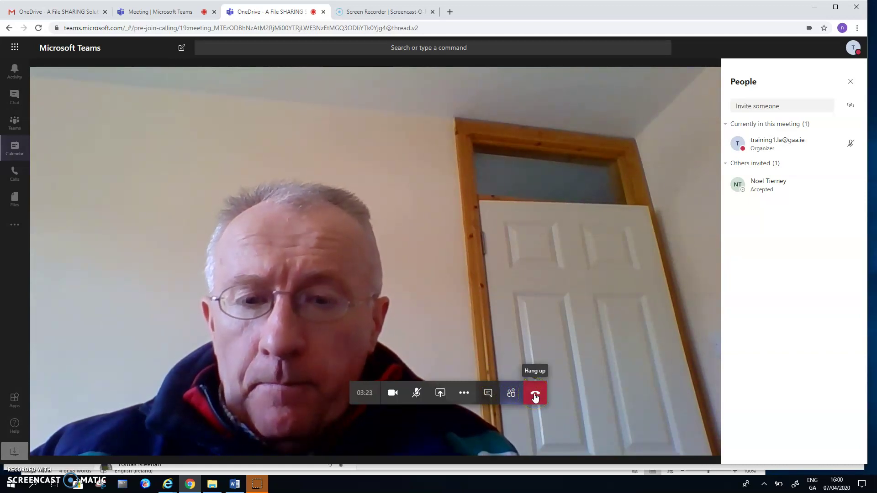
left_click(416, 397)
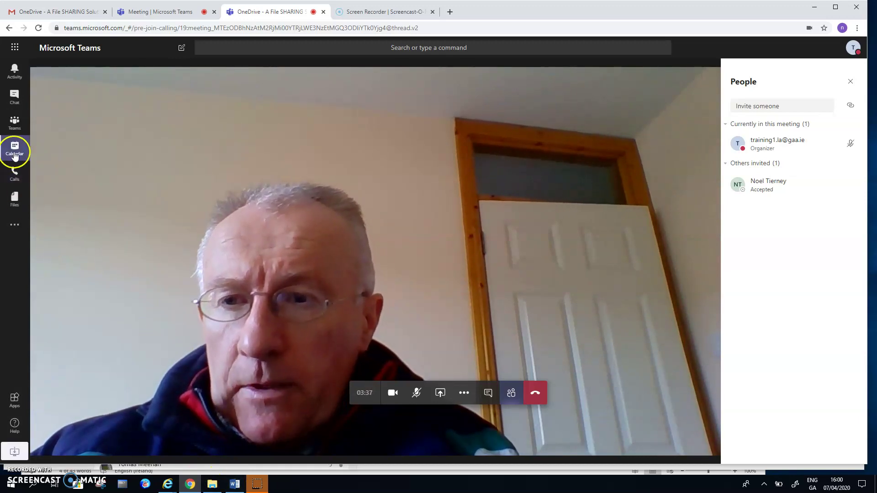
Hang up the call, go to the Teams calendar and open the OneDrive meeting on Tuesday 7 April.
left_click(535, 394)
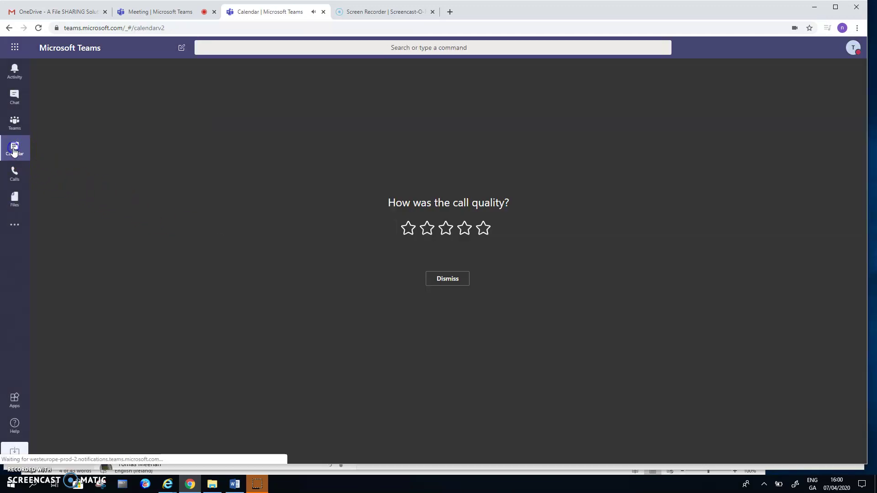
left_click(14, 150)
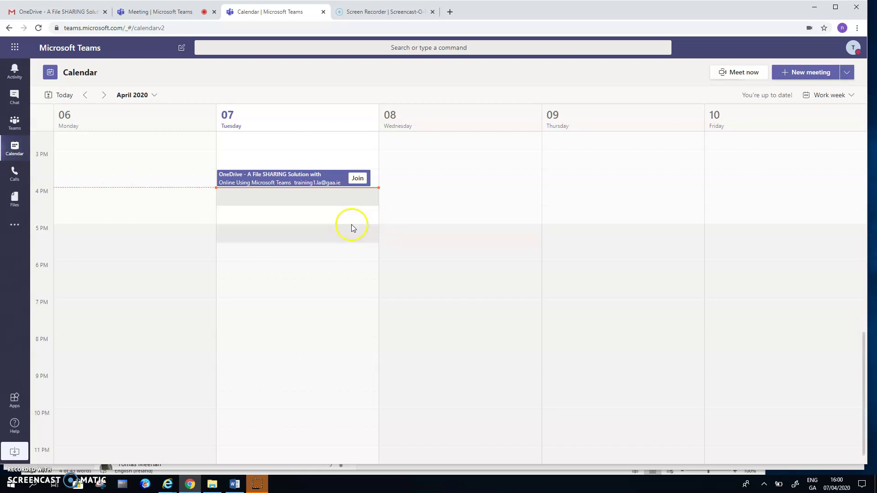
left_click(276, 180)
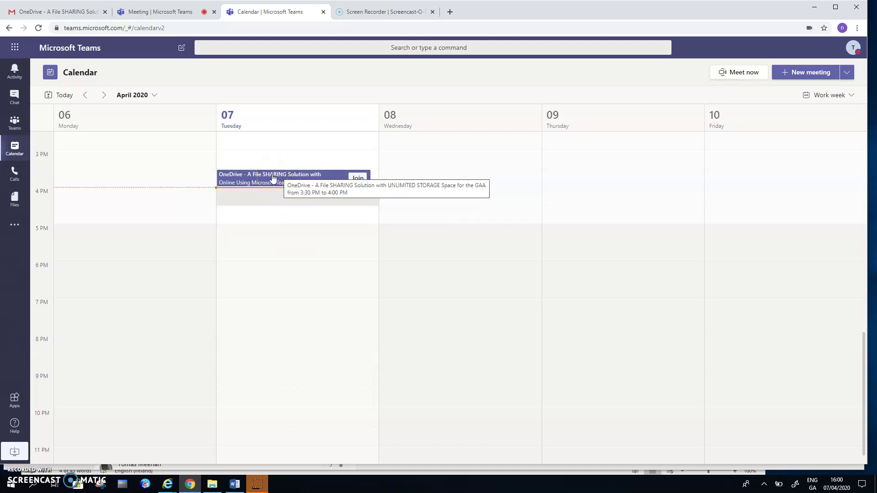
left_click(275, 178)
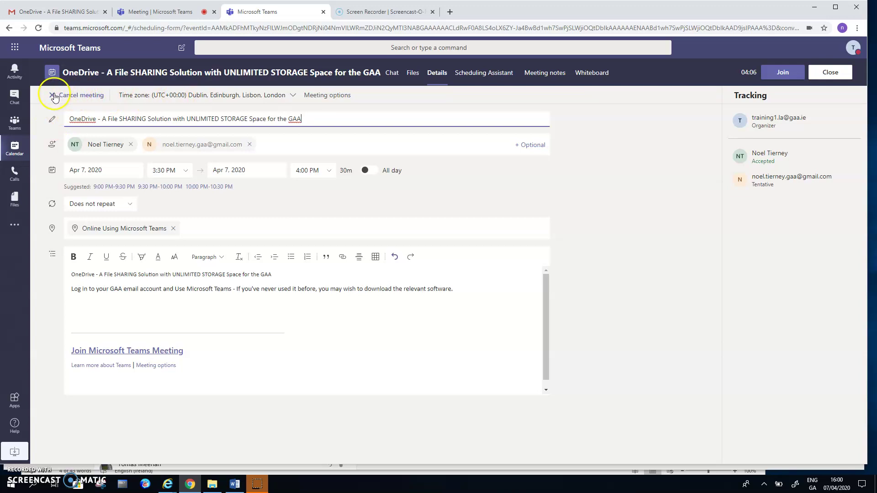
Cancel the OneDrive meeting with the cancellation note "Couldnt make the meeting!".
left_click(77, 96)
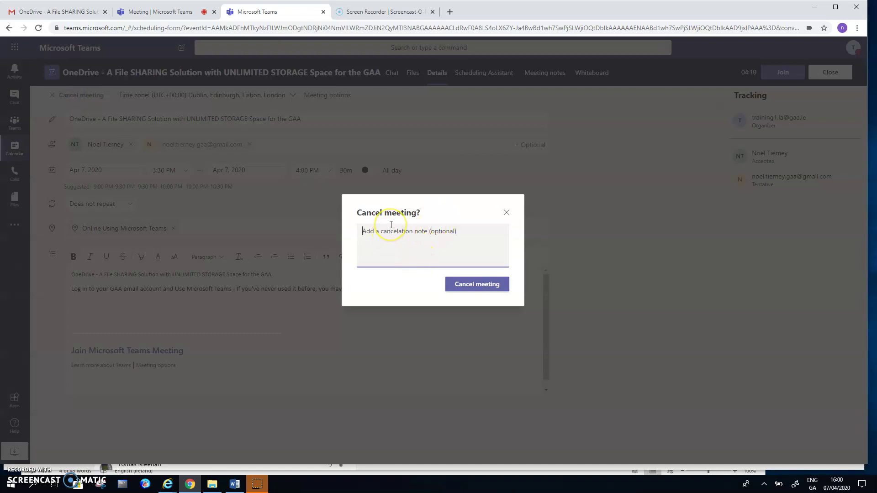
type("Couldnt make the meeting!")
left_click(466, 285)
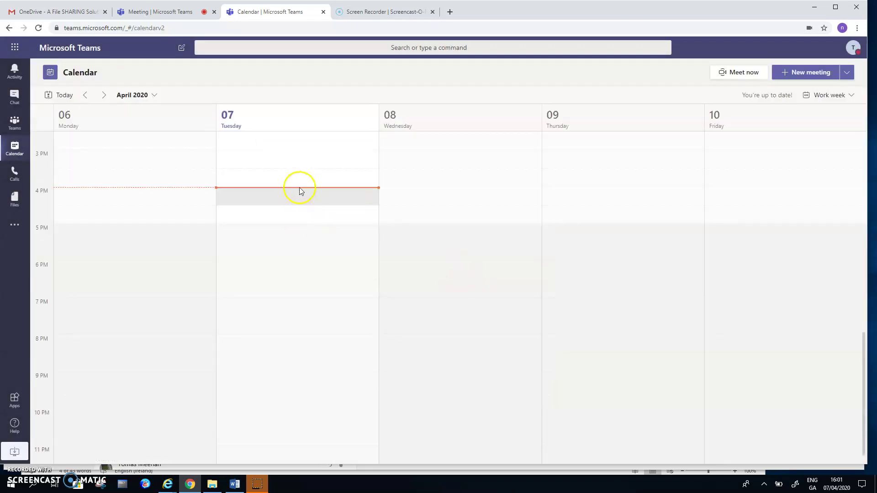
Switch to the Gmail inbox, open the newest cancellation email for the OneDrive meeting and highlight the note "Couldnt make the meeting!".
left_click(47, 13)
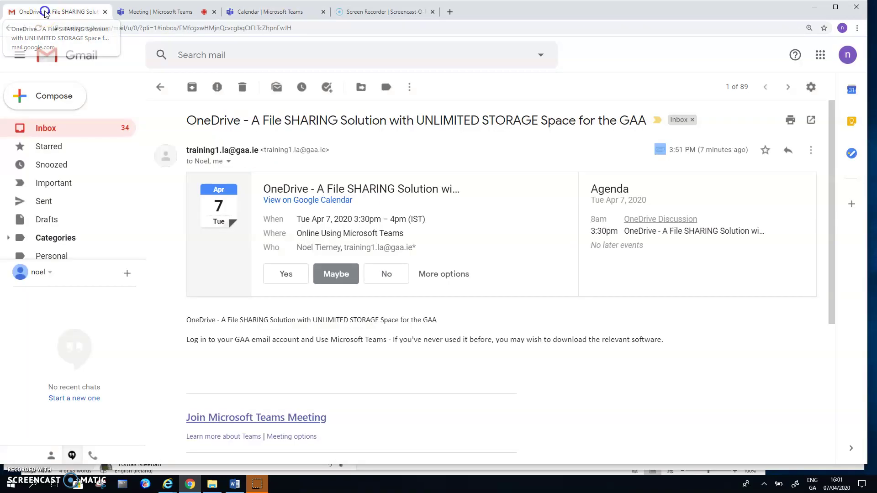
left_click(47, 129)
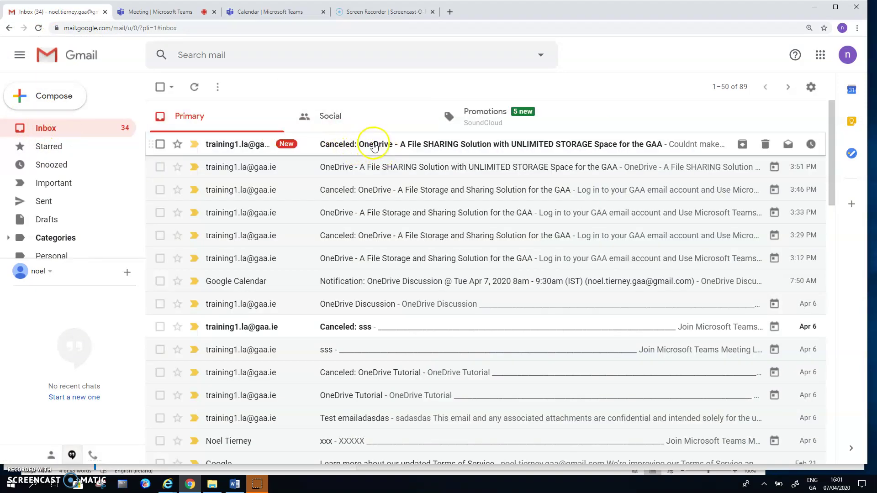
left_click(393, 145)
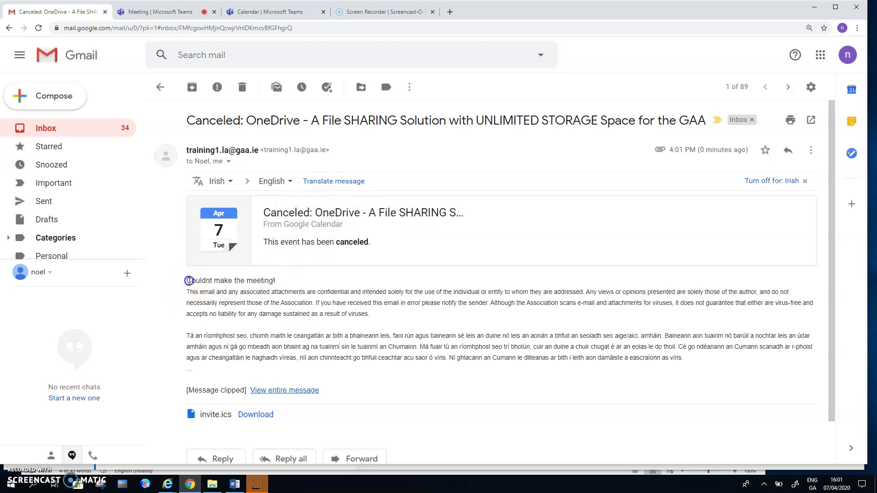
left_click_drag(186, 281, 276, 281)
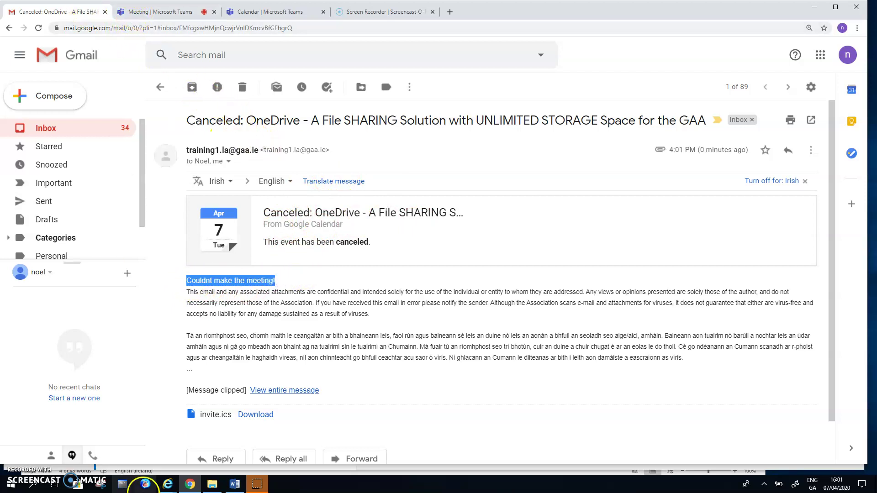
Switch to the Outlook inbox, view the OneDrive meeting's cancellation email in a separate window and close that window.
left_click(191, 484)
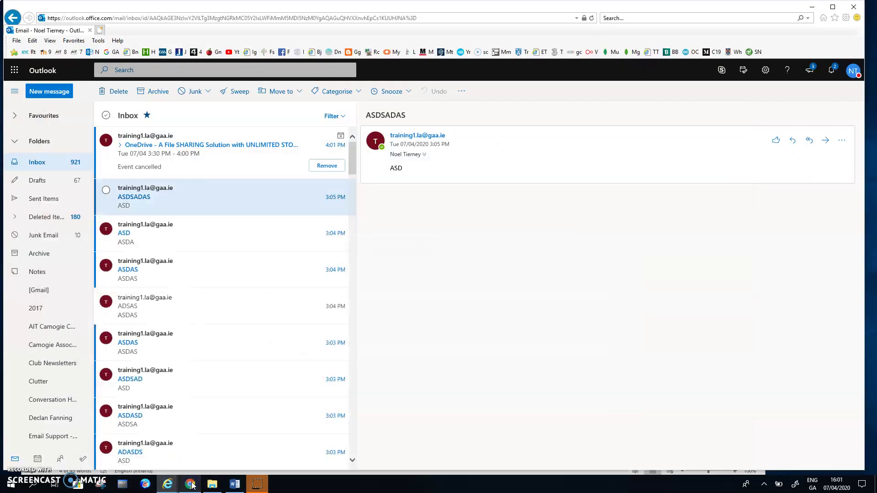
left_click(168, 485)
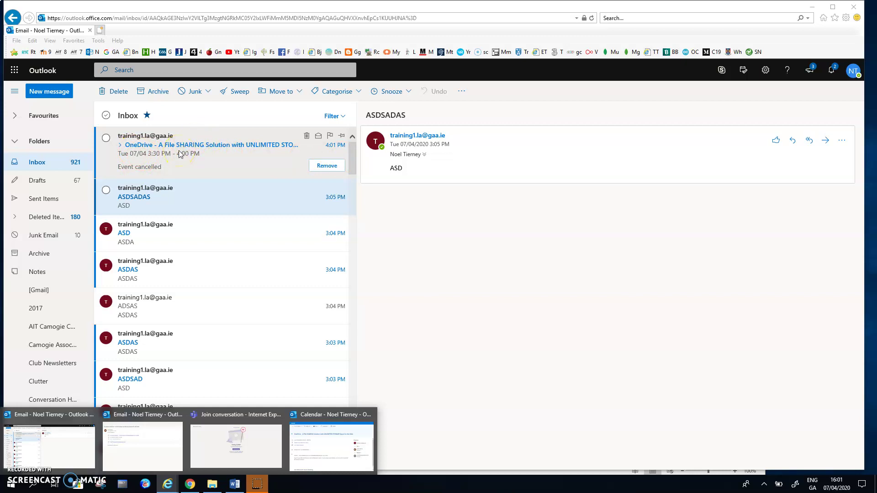
left_click(159, 149)
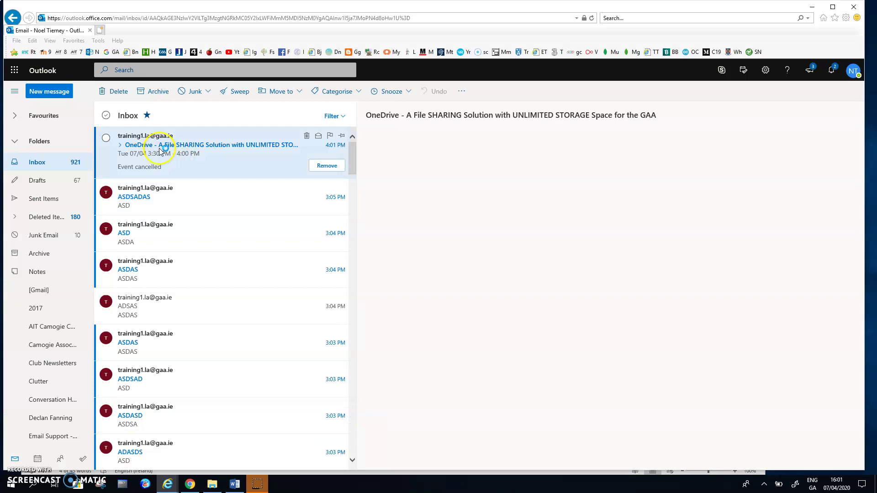
double_click(159, 149)
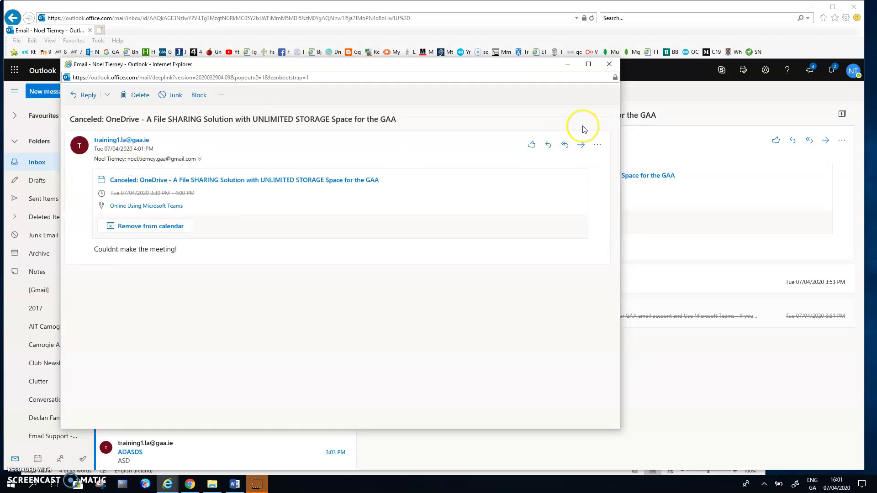
left_click(612, 65)
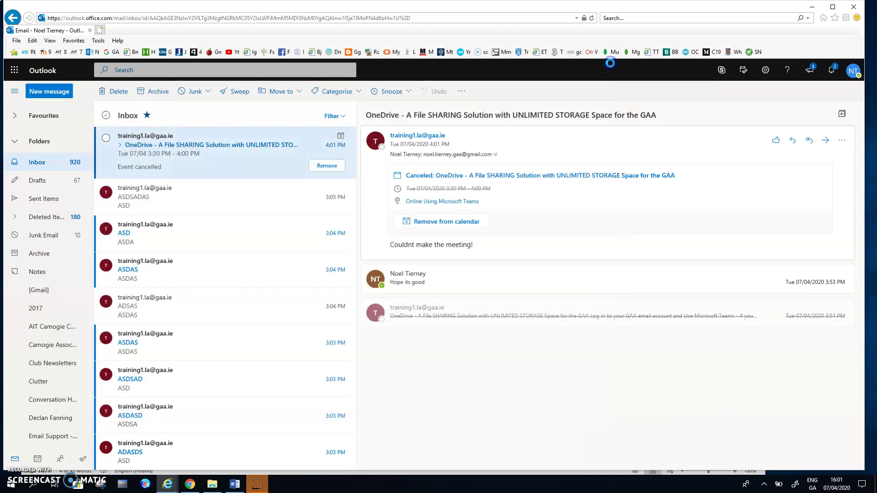
Switch back to Chrome and show the Microsoft Teams calendar for the week of 6 April 2020.
left_click(259, 487)
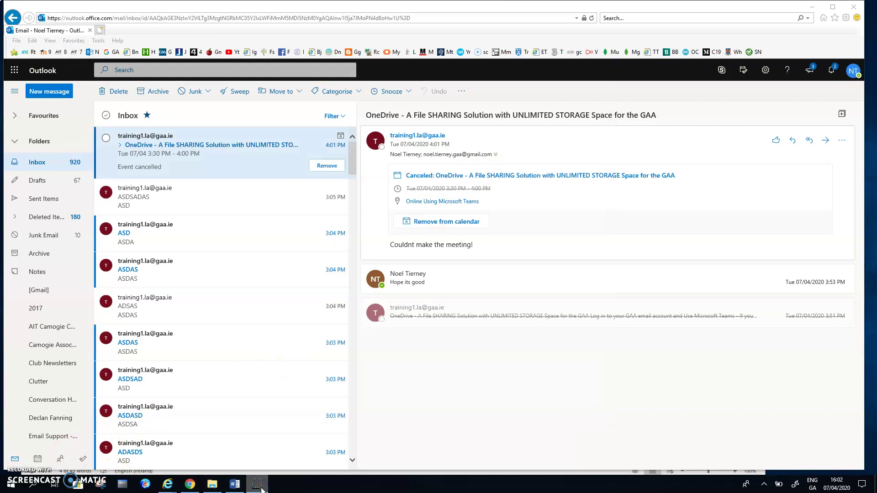
left_click(189, 484)
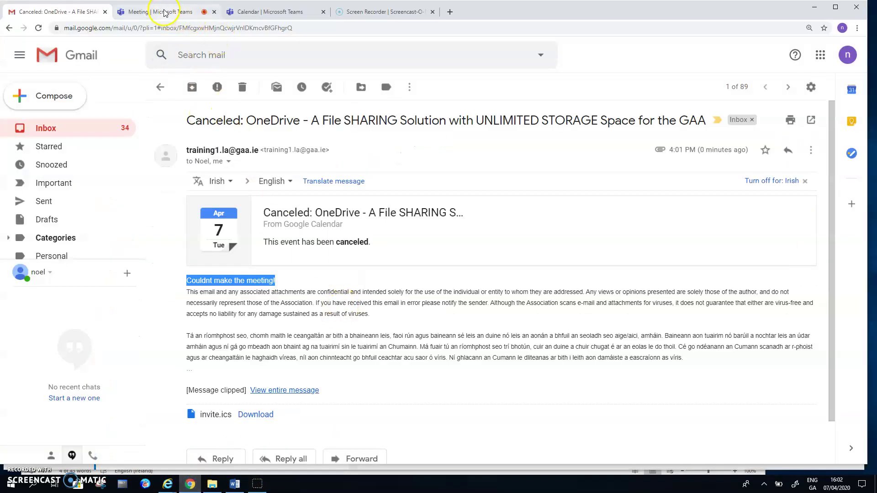
left_click(272, 12)
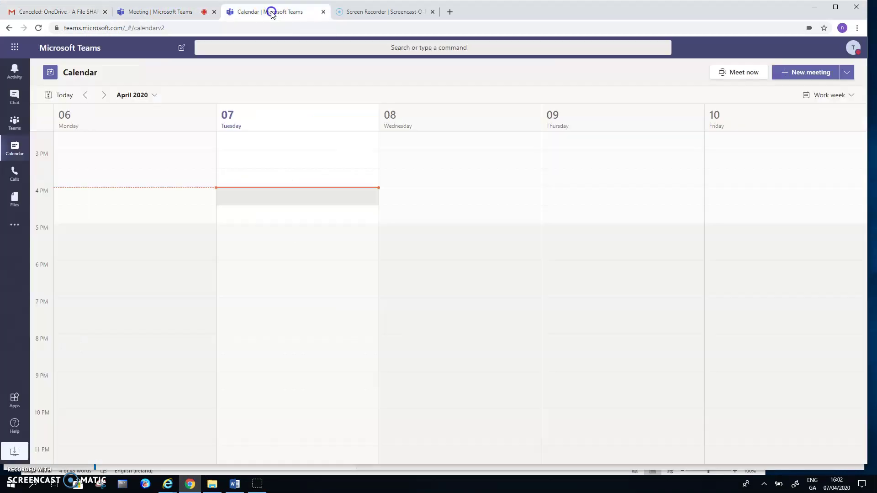